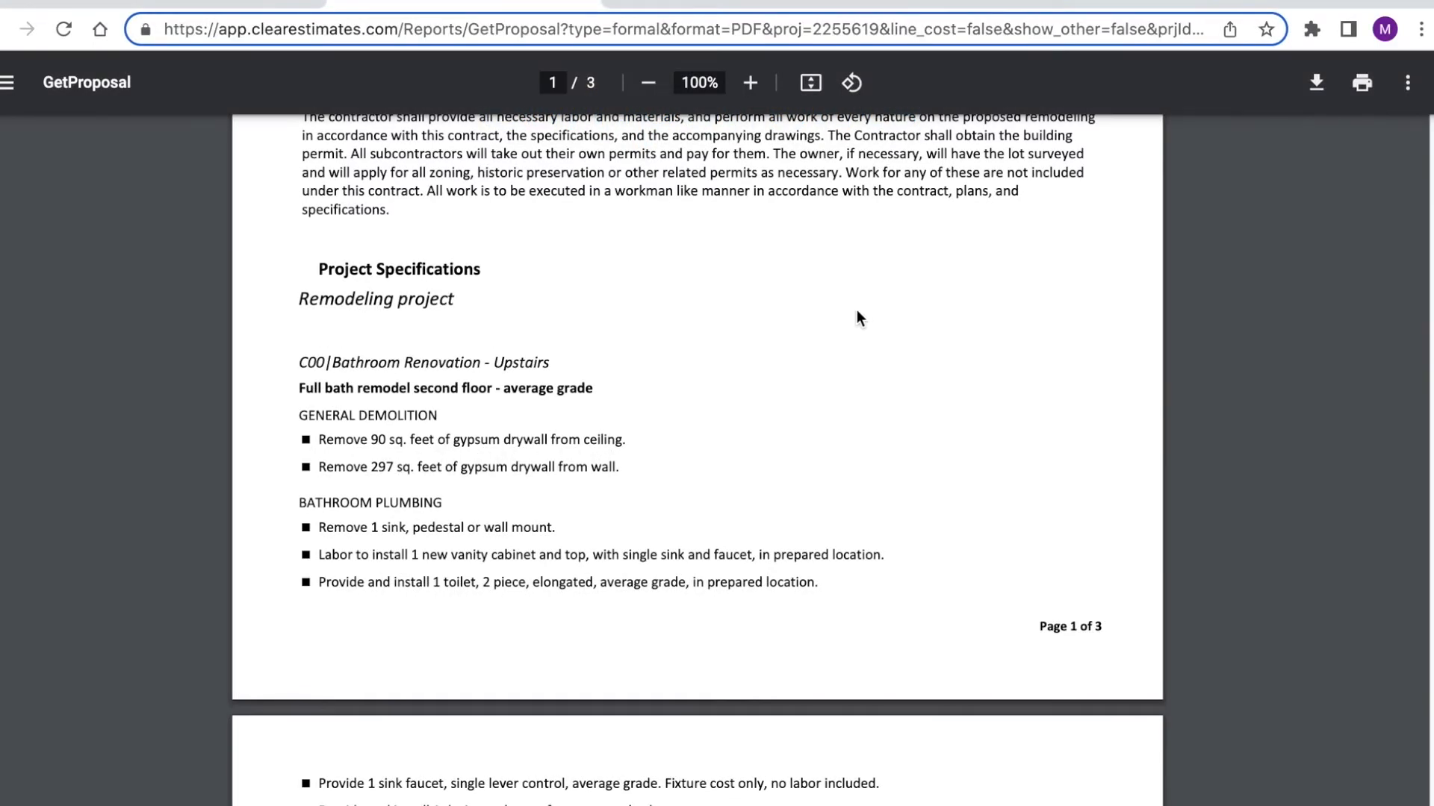
Review the three-page proposal, examining the bathroom and basement kitchen components' titles, descriptions, line items and sub-totals, plus the project cost.
scroll(857, 314, down, 1)
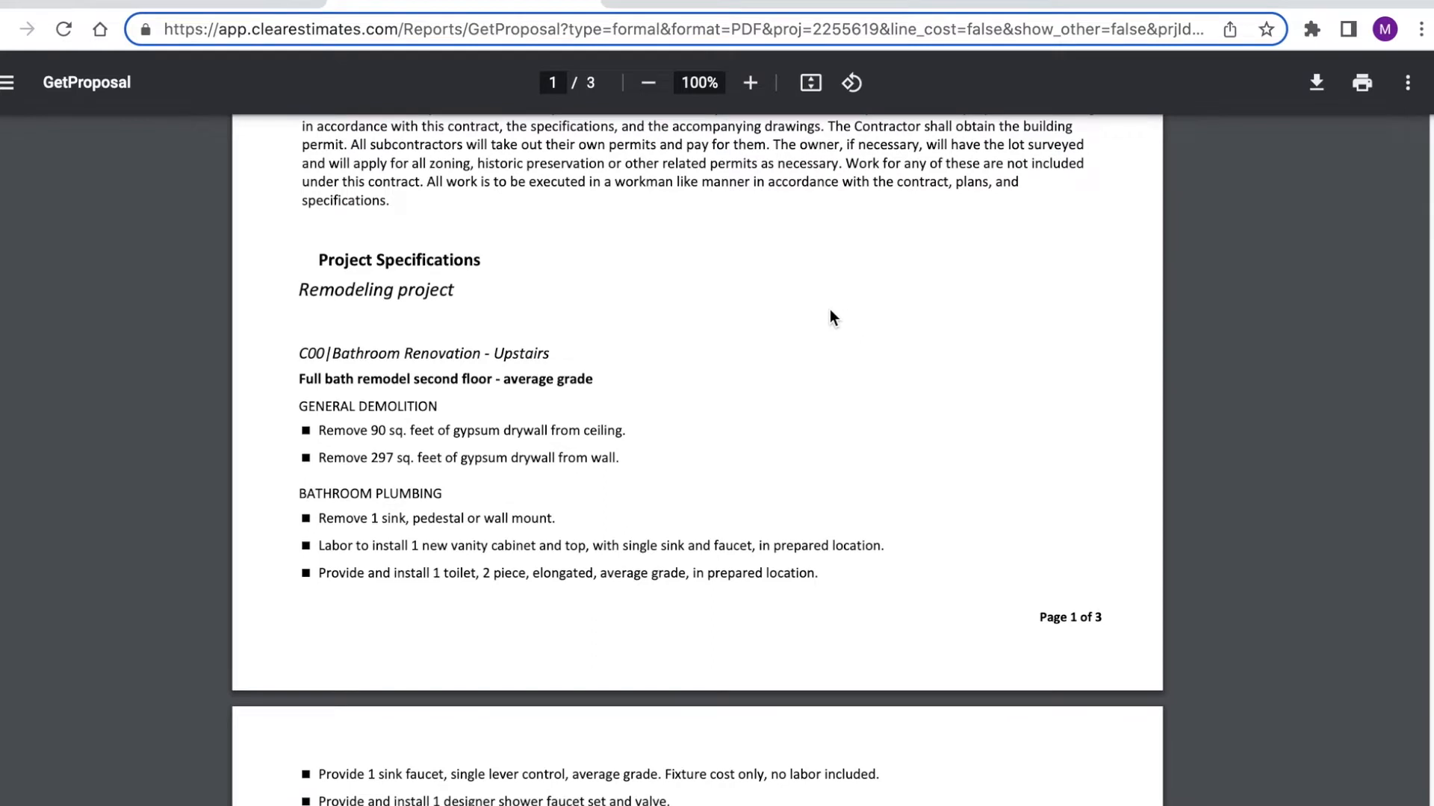
scroll(830, 311, down, 1)
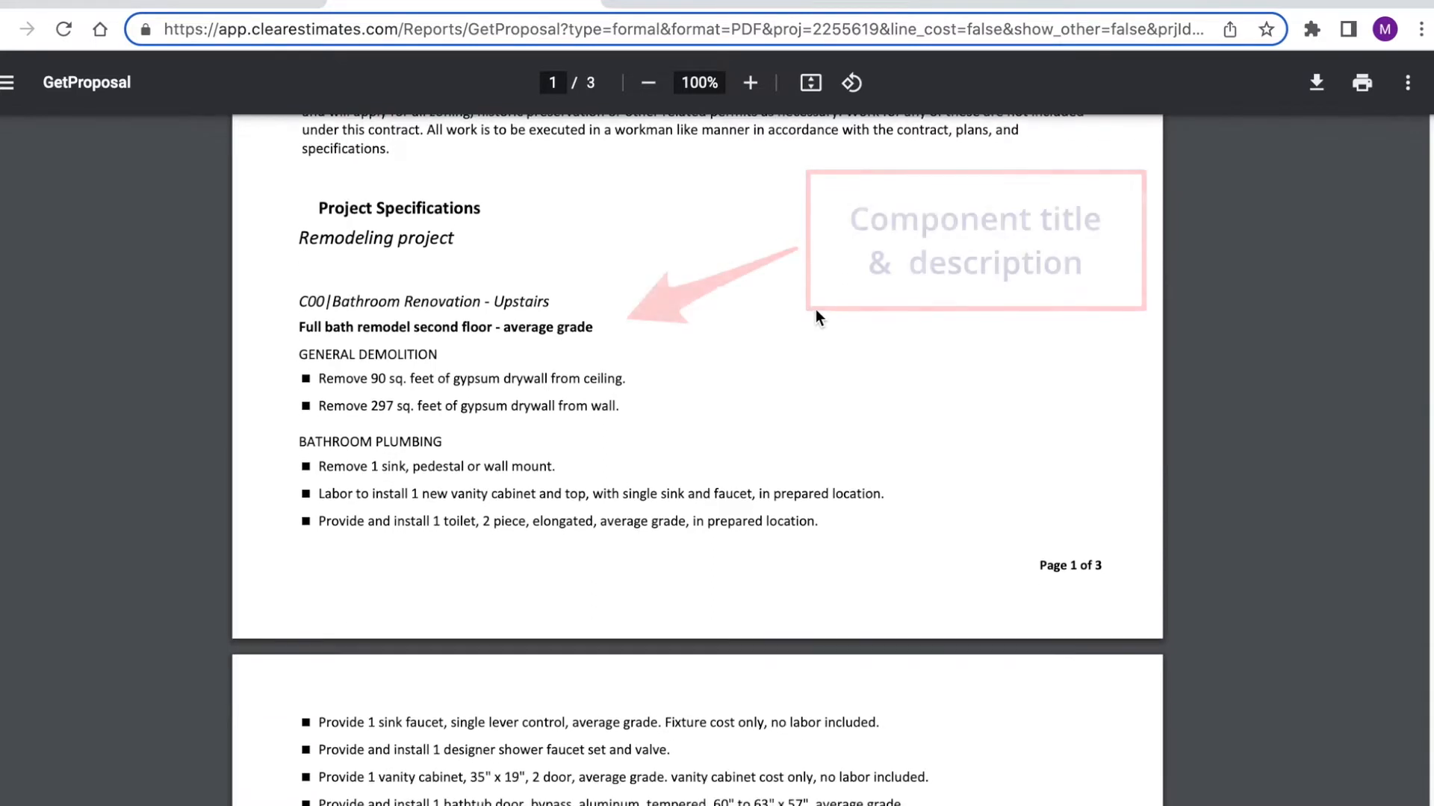
drag(327, 302, 568, 298)
click(683, 315)
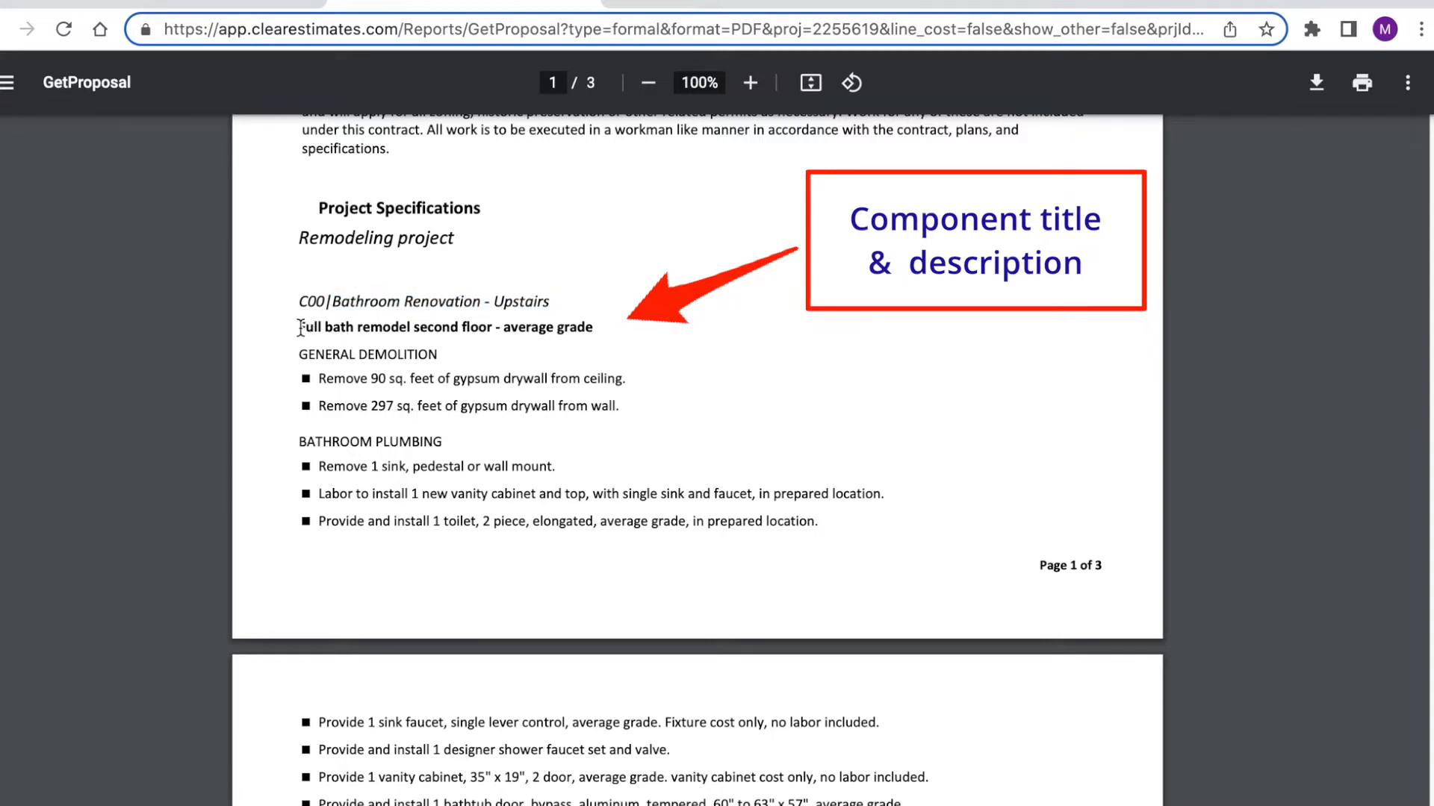
drag(301, 328, 651, 321)
click(679, 325)
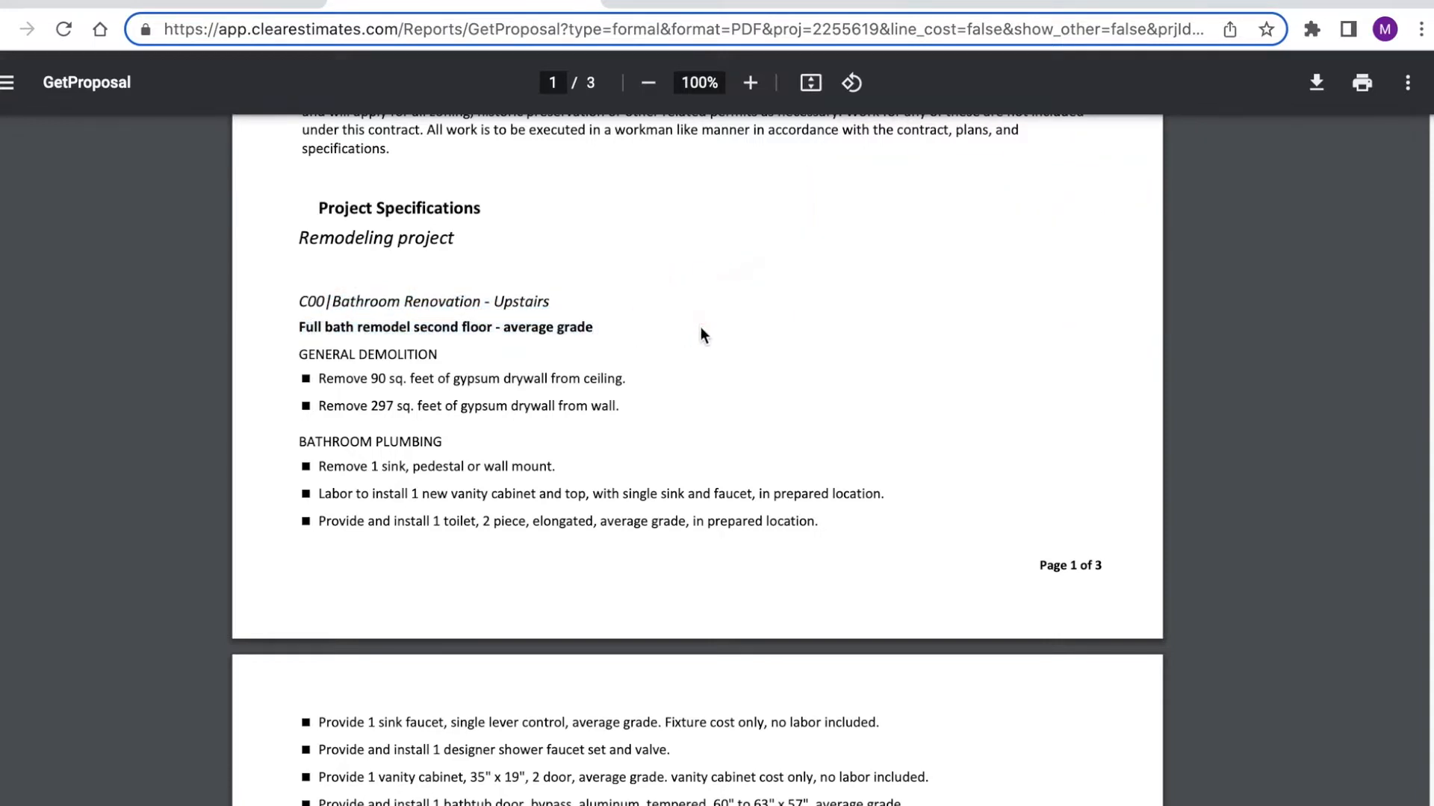
scroll(801, 339, down, 6)
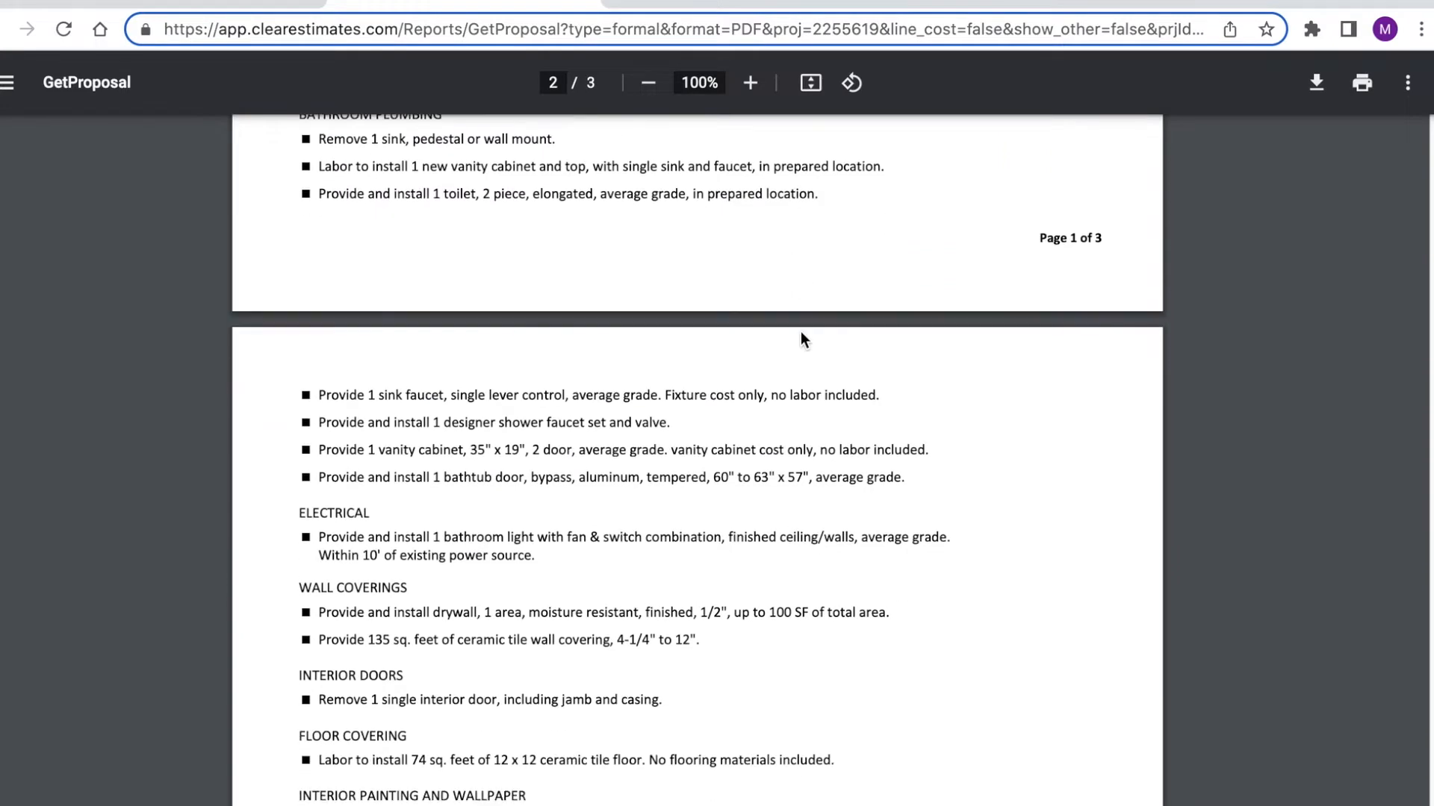
scroll(802, 338, down, 3)
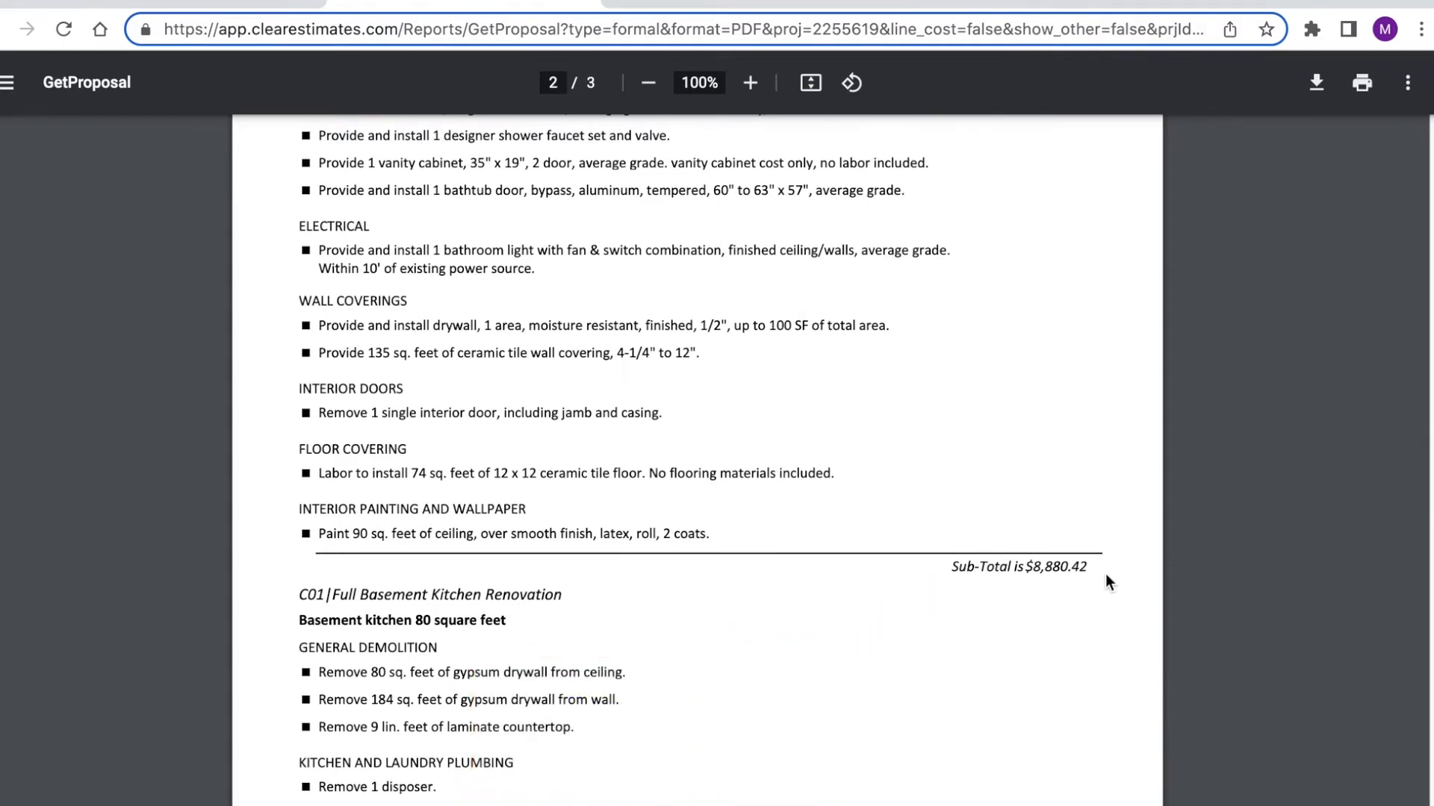
scroll(1106, 579, down, 1)
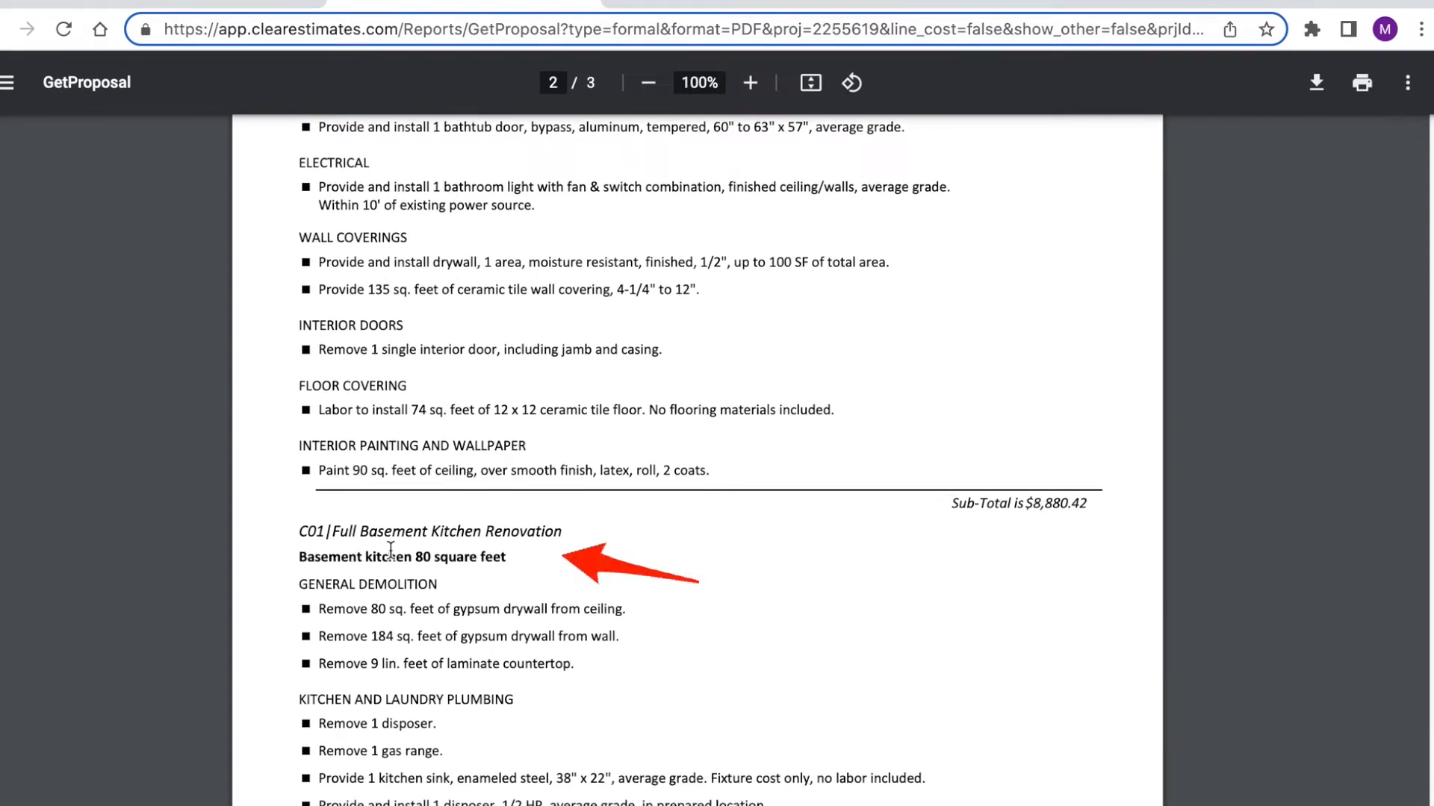
scroll(706, 569, down, 5)
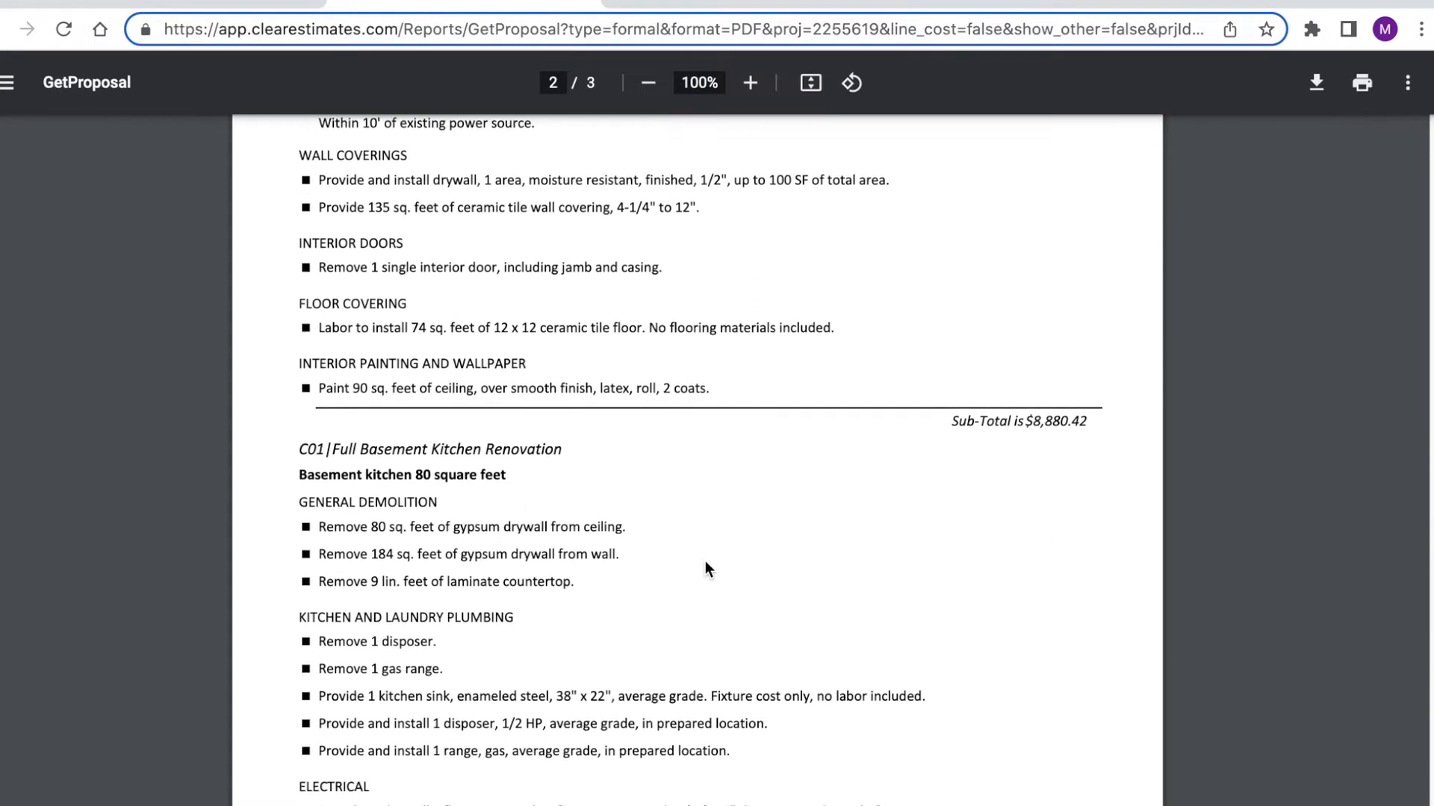
scroll(705, 564, down, 5)
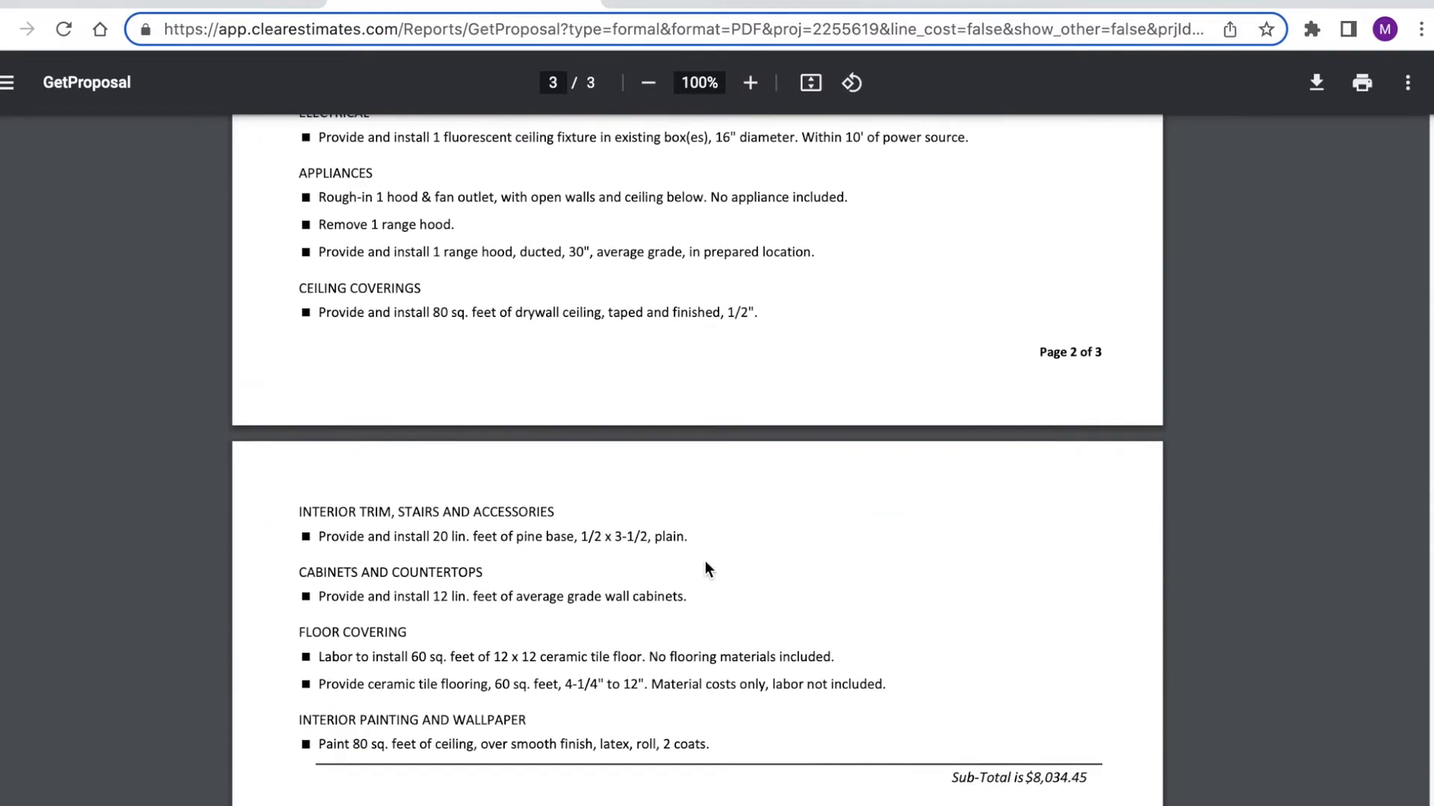
scroll(705, 562, down, 2)
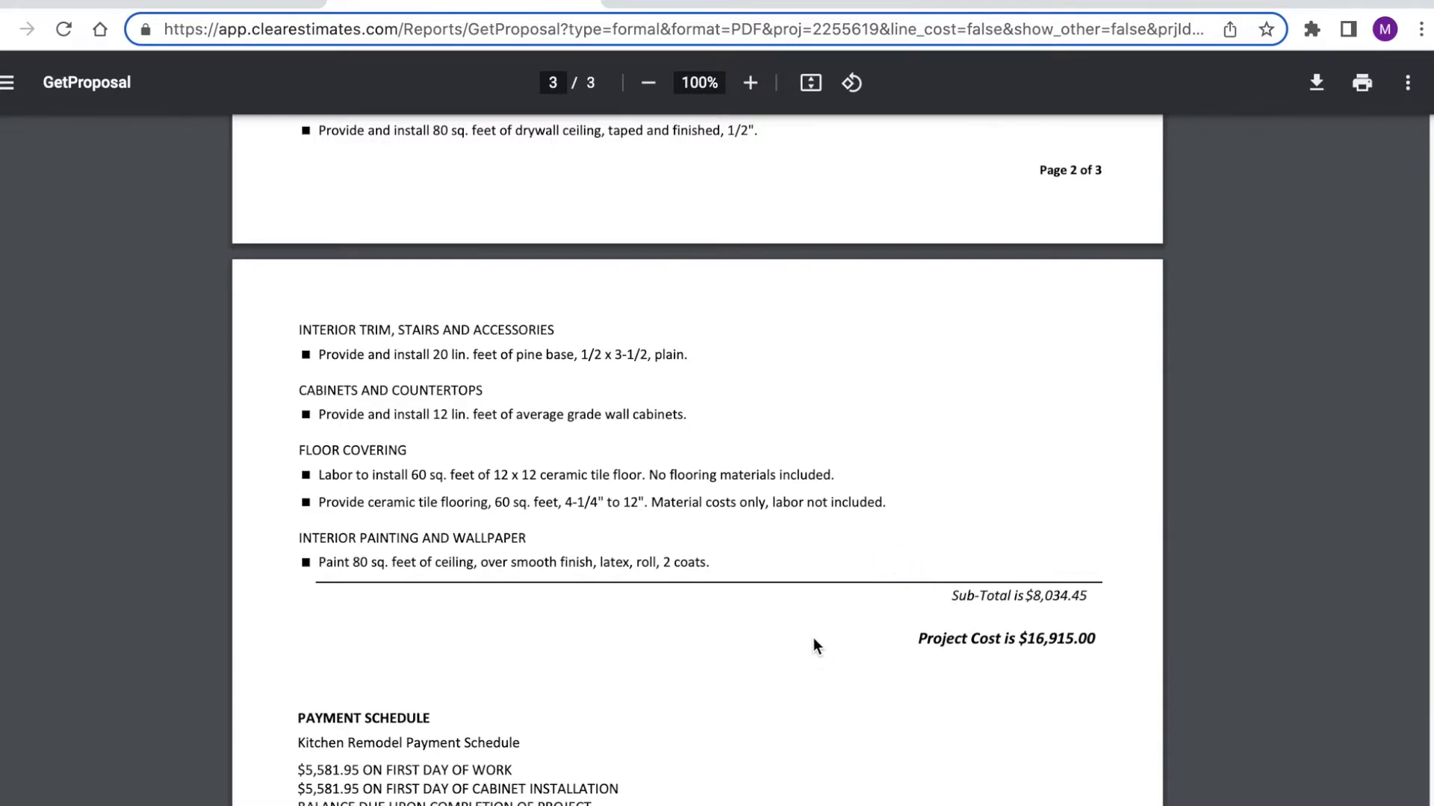
Return to the Remodeling project's overview and add a new component to it.
click(209, 7)
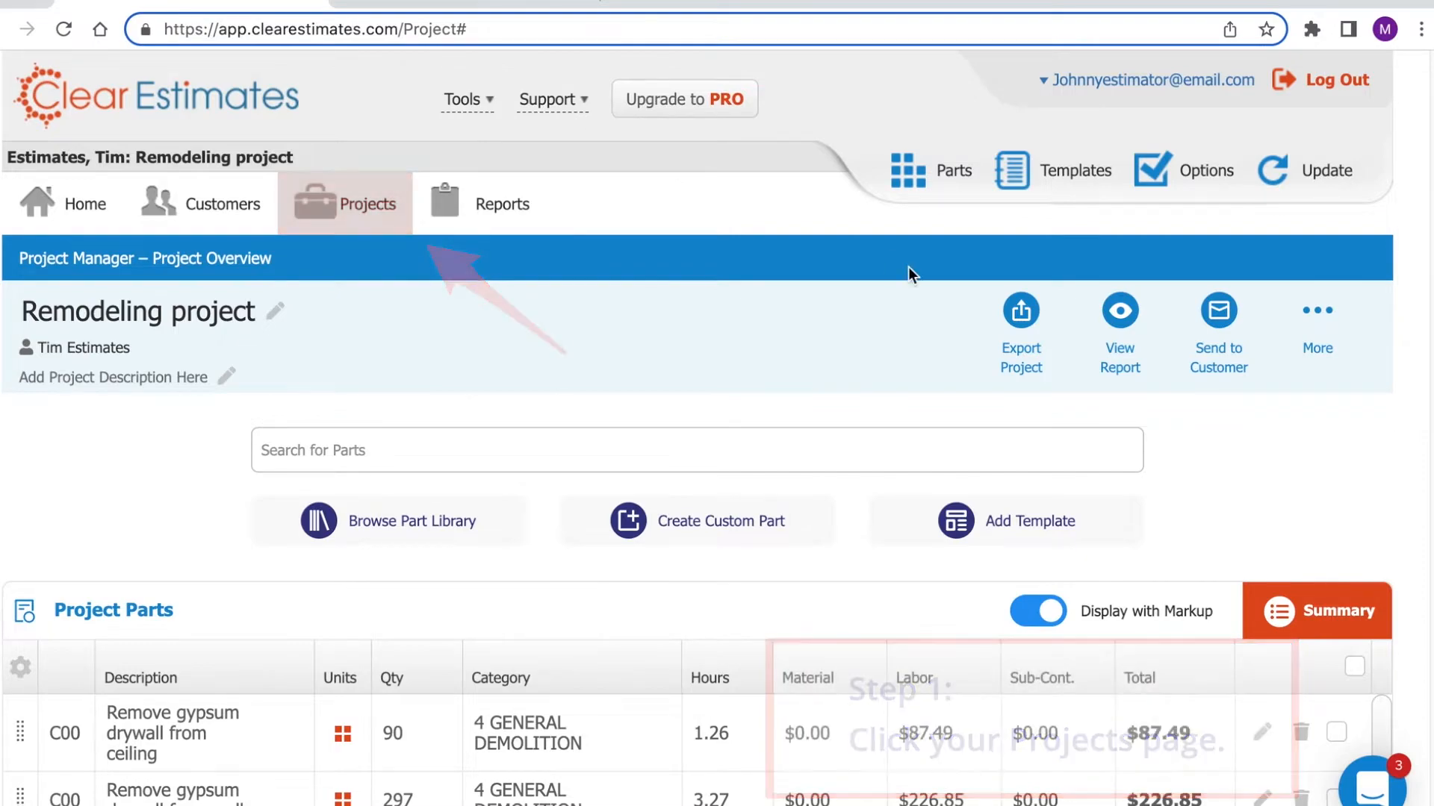
scroll(908, 267, down, 15)
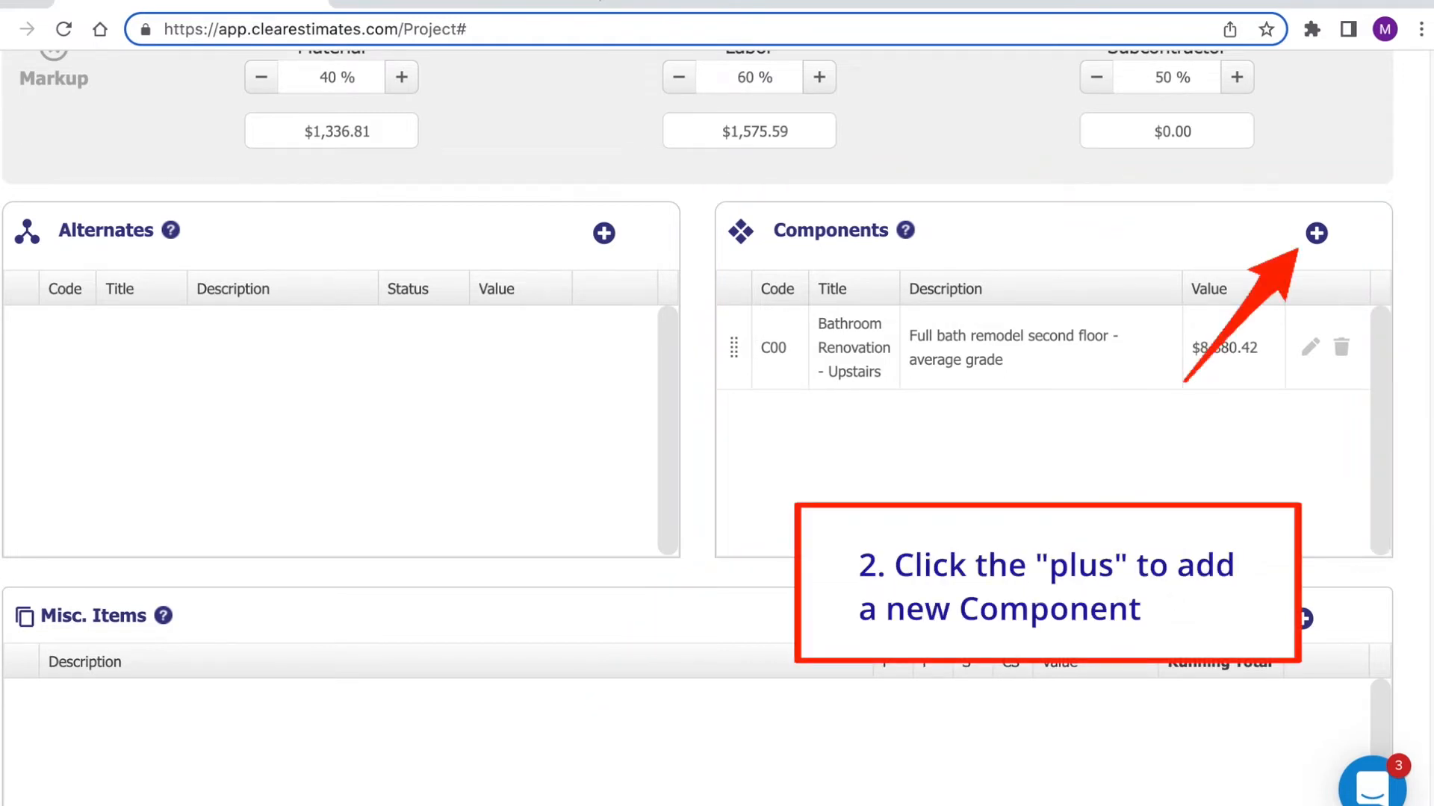
click(1316, 233)
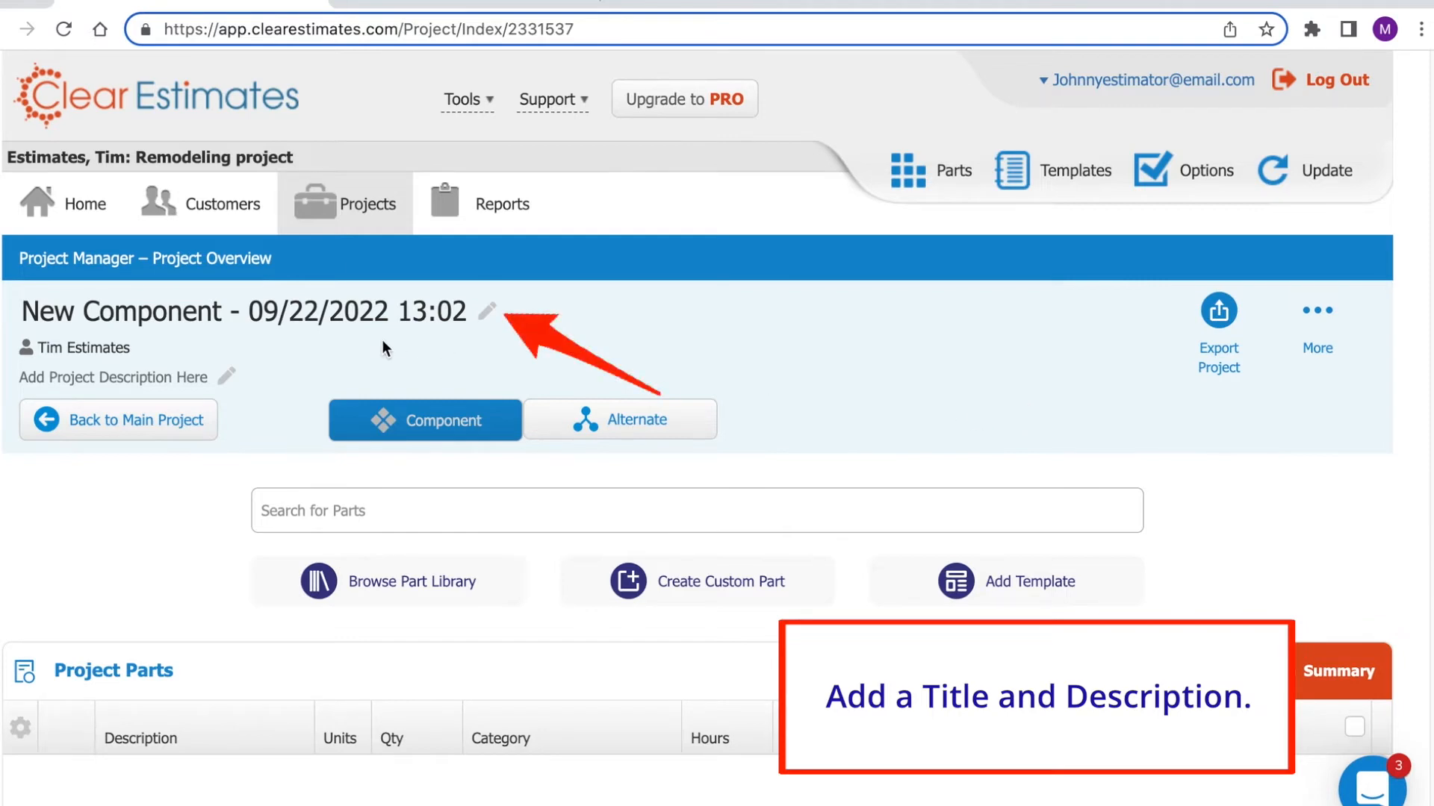
Rename the new component as "New Downstairs Kitchen Remodel".
triple_click(352, 311)
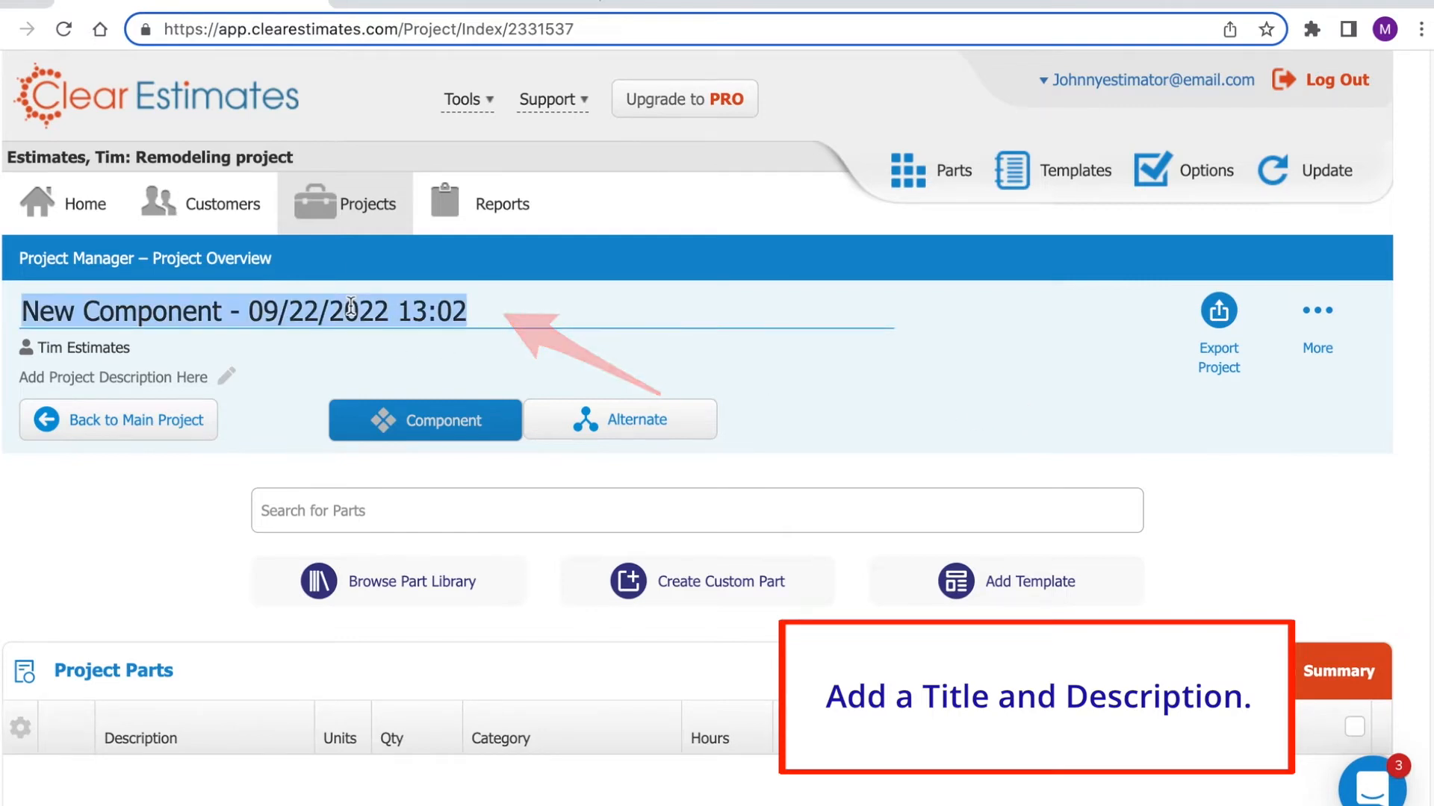
text(Ne)
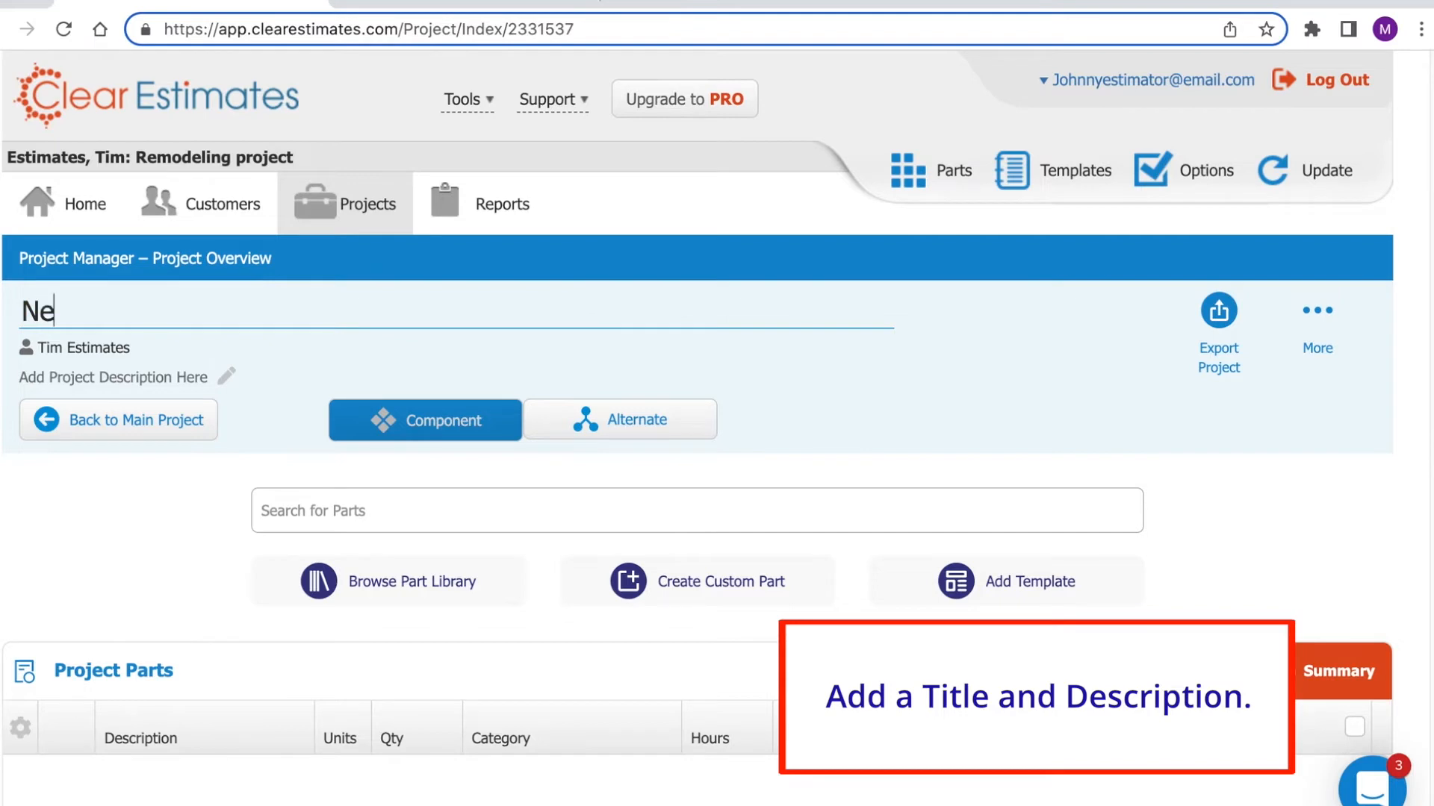
text(w Downsta)
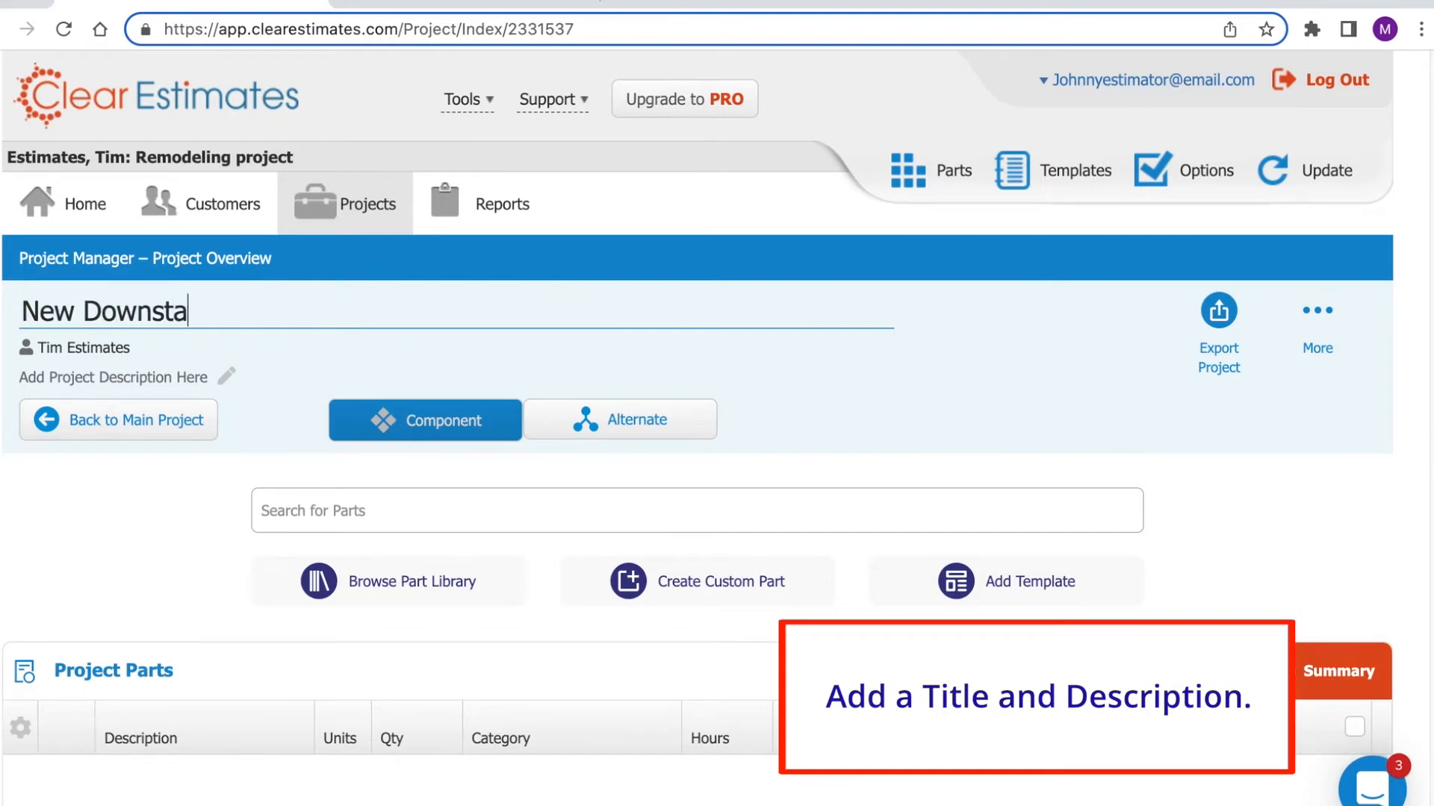
text(irs Kitchen Remodel)
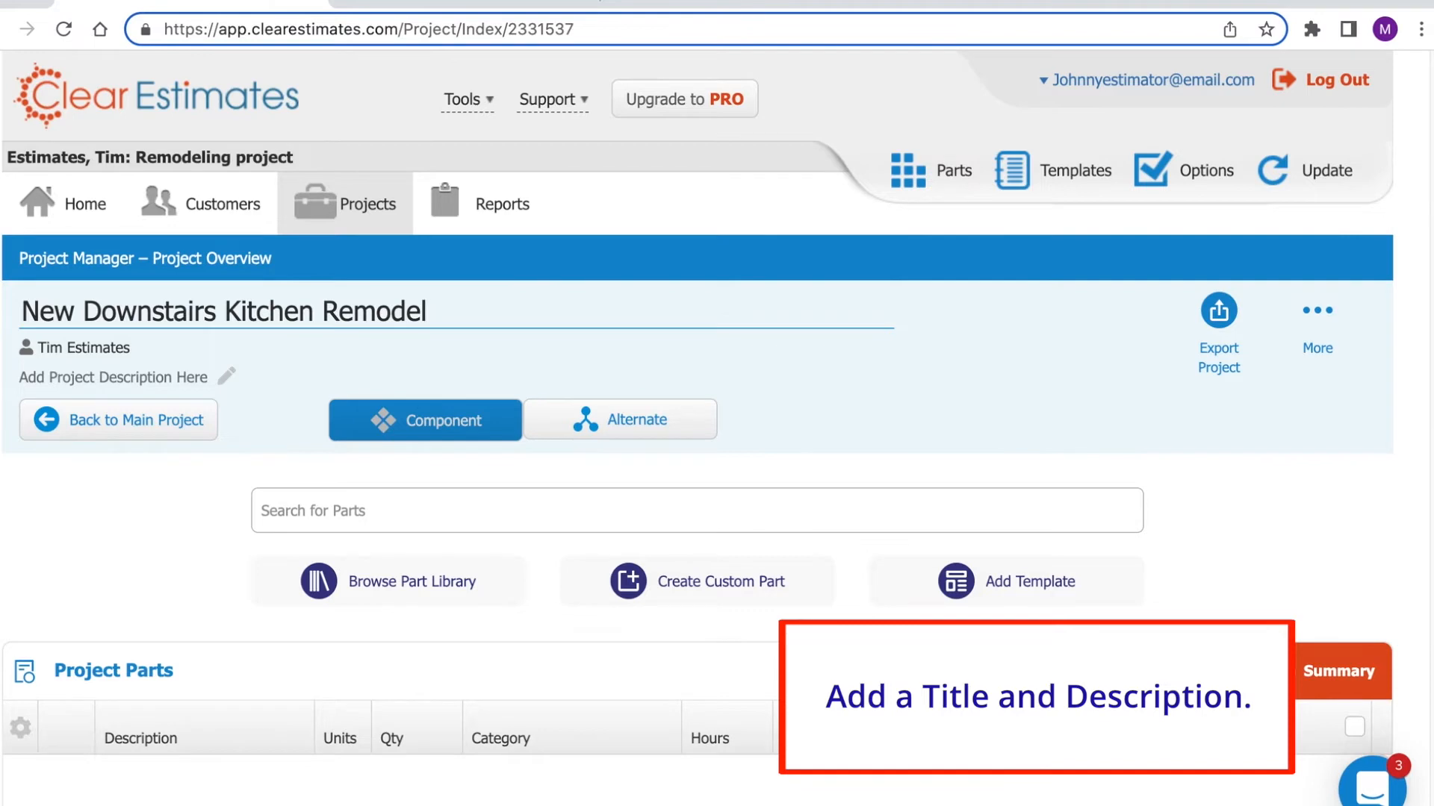
key(Return)
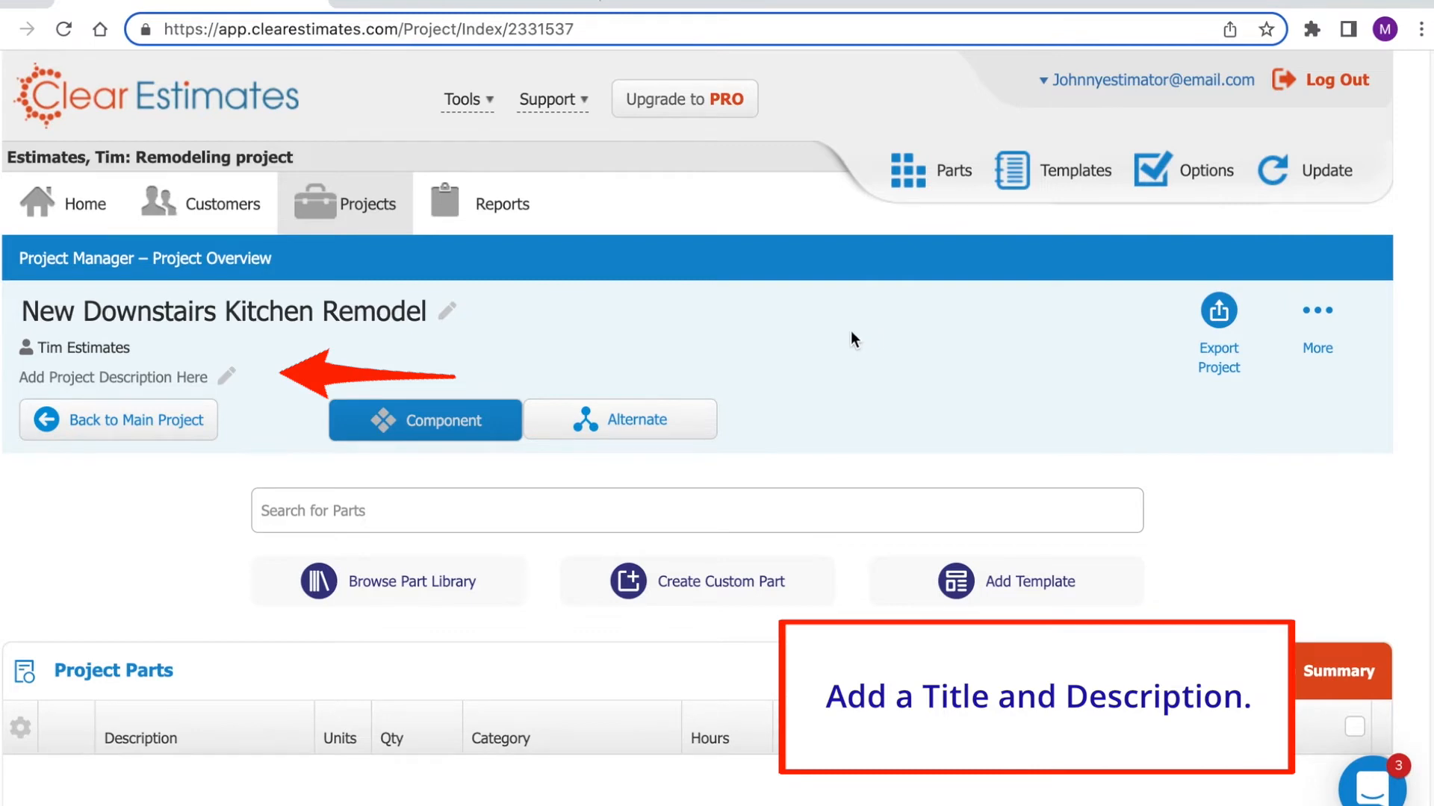
Give the component the description "Downstairs Kitchen 80 SF".
click(122, 379)
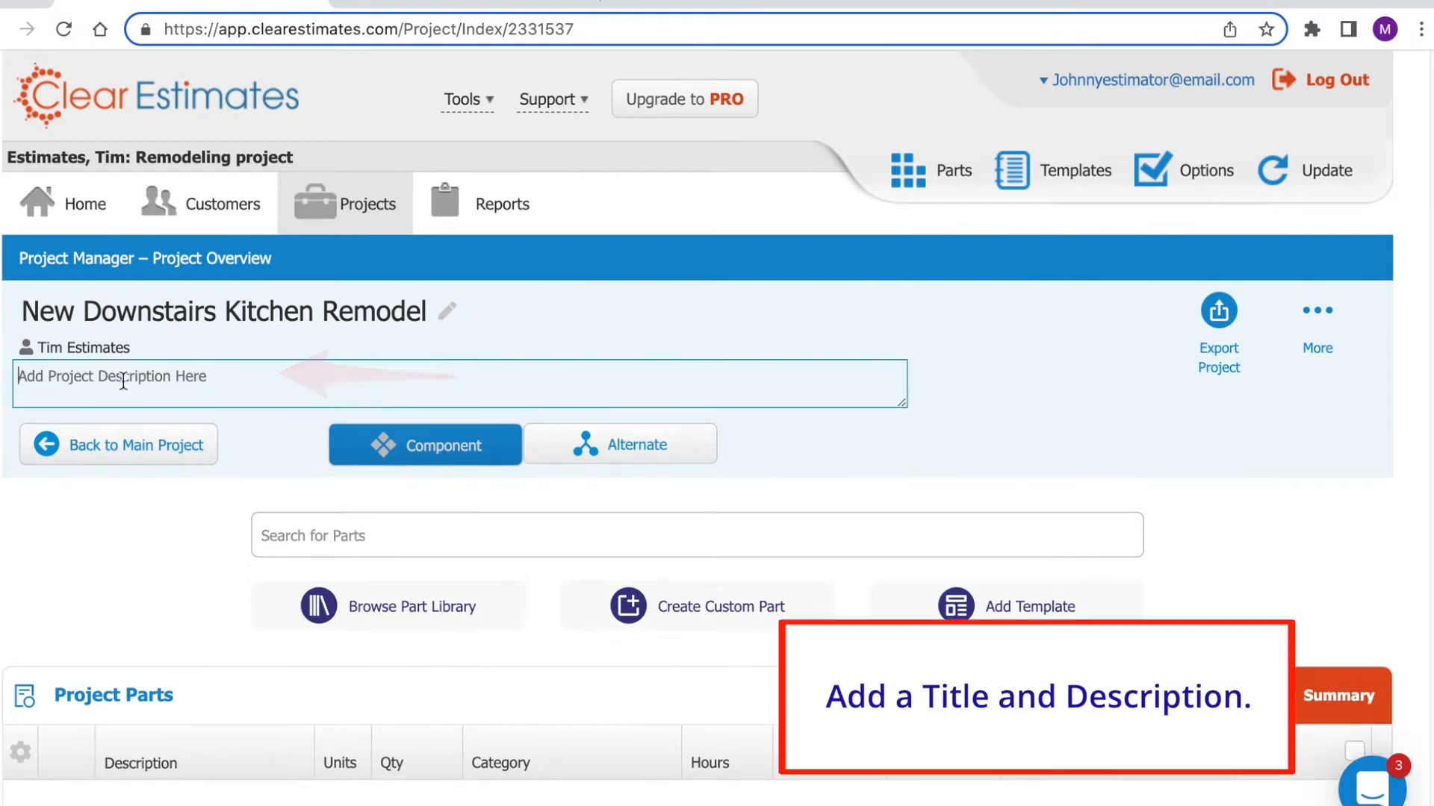
text(Downstai)
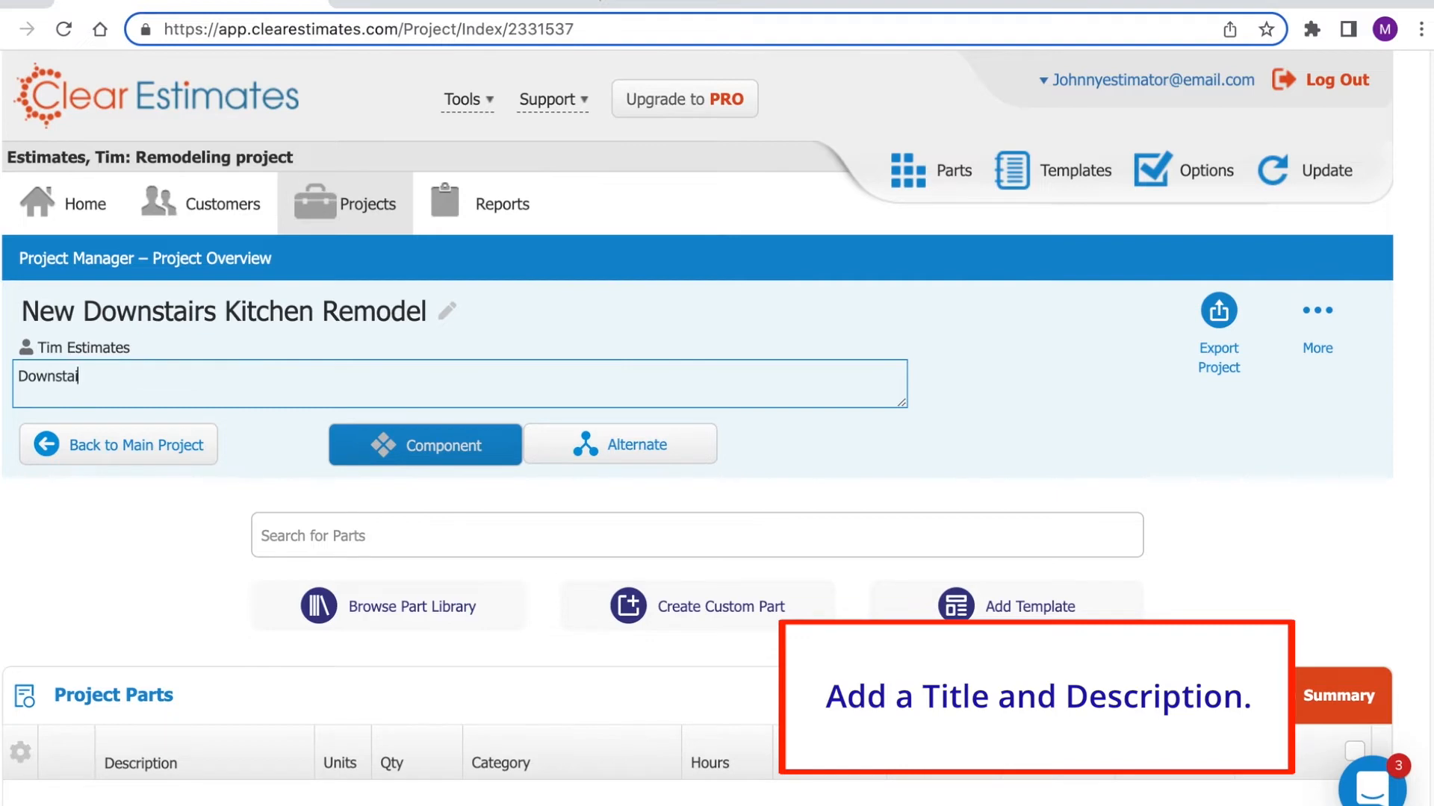
text(rs Kitchen 80 SF)
click(855, 437)
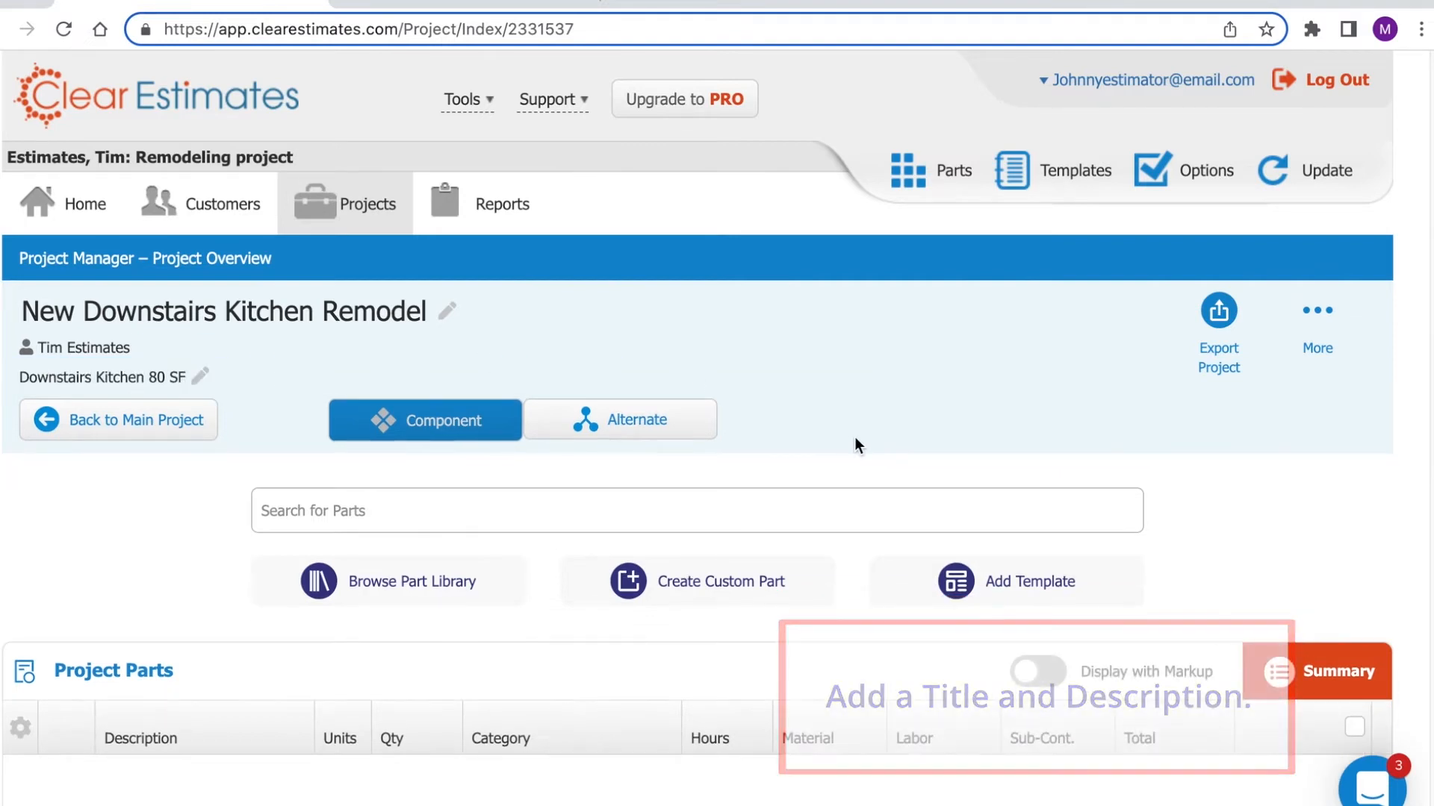
Start adding a template to the component, choosing "Kitchen, New, Open Walls & Ceiling Below, Average Grade" from the Kitchens category.
scroll(988, 375, down, 3)
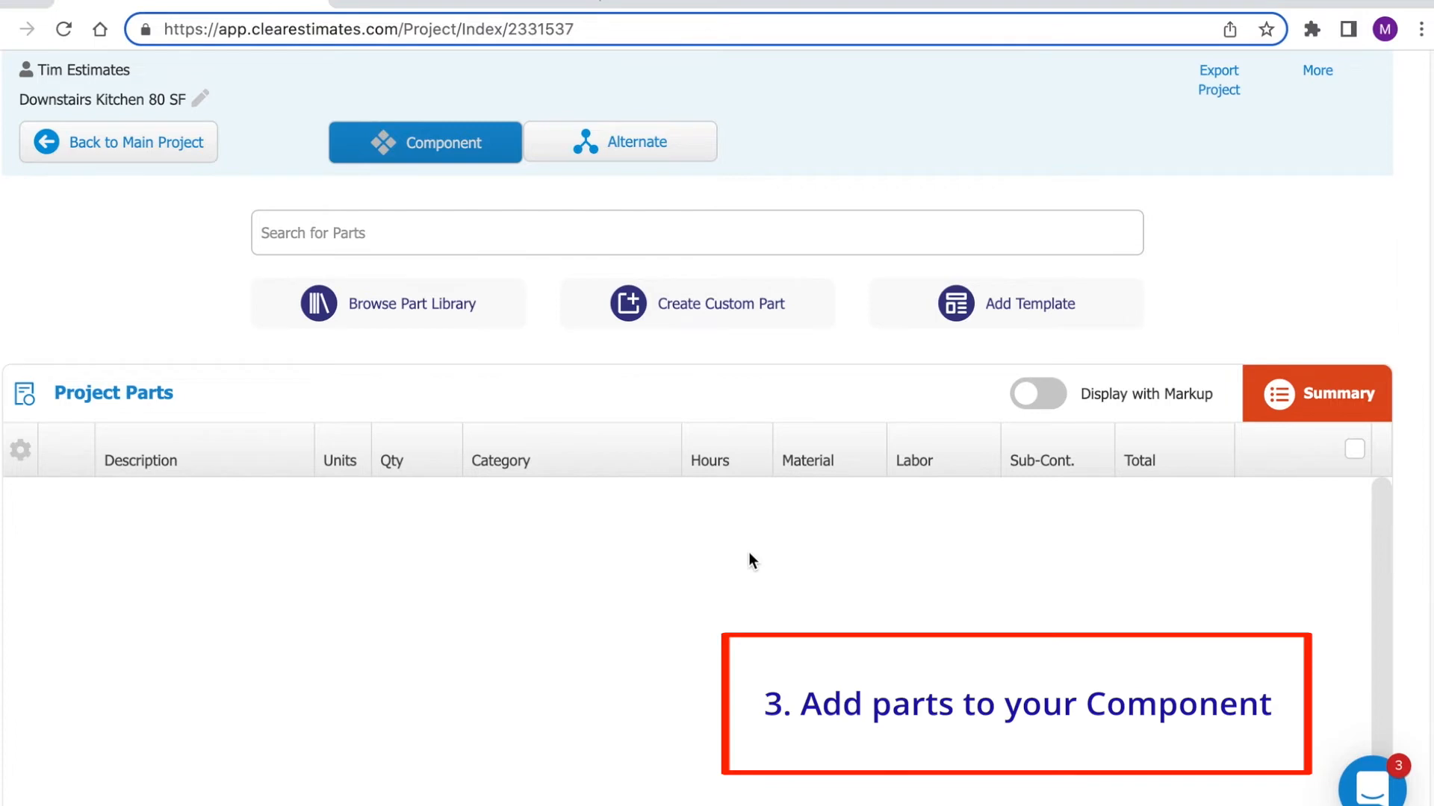
click(984, 307)
click(364, 172)
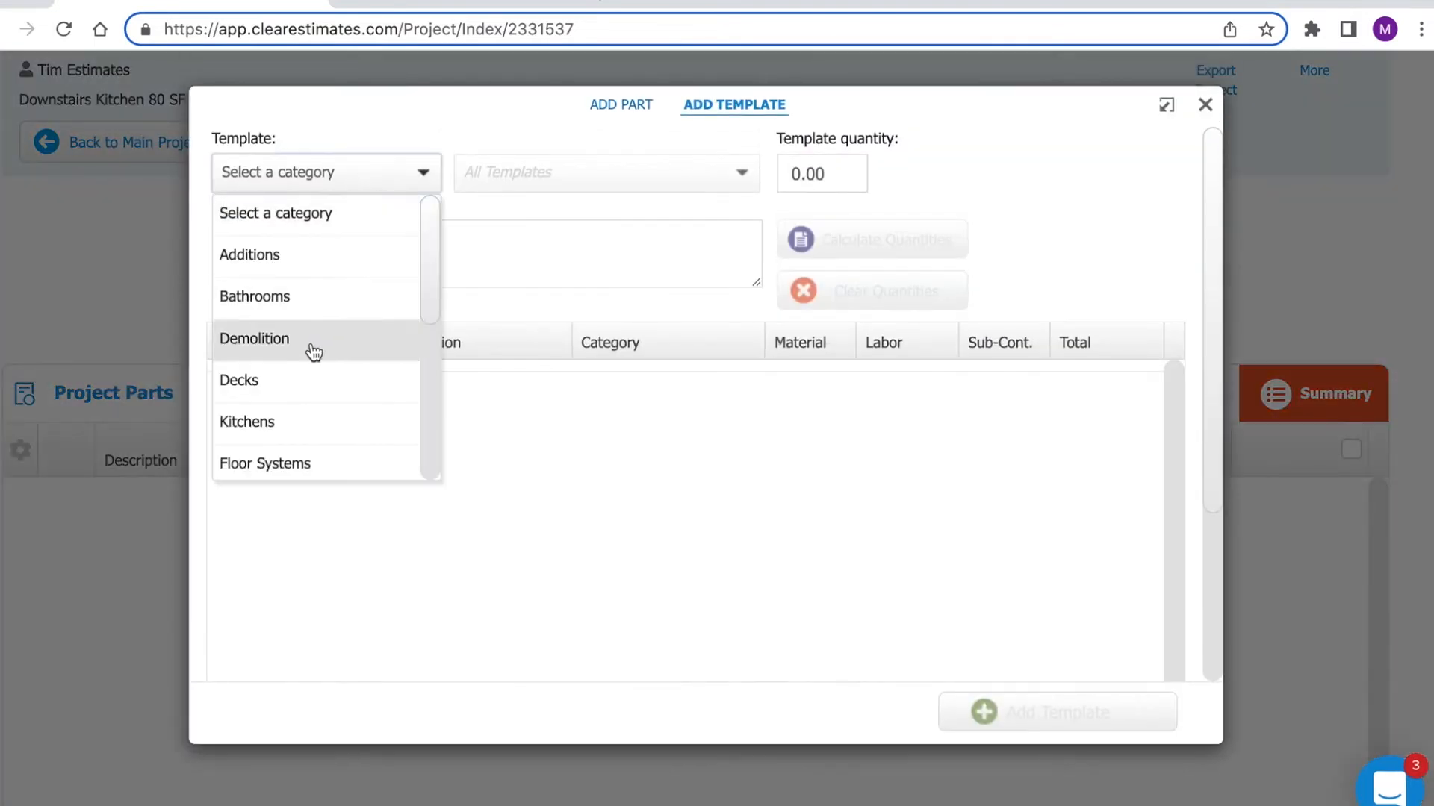
click(304, 420)
click(578, 174)
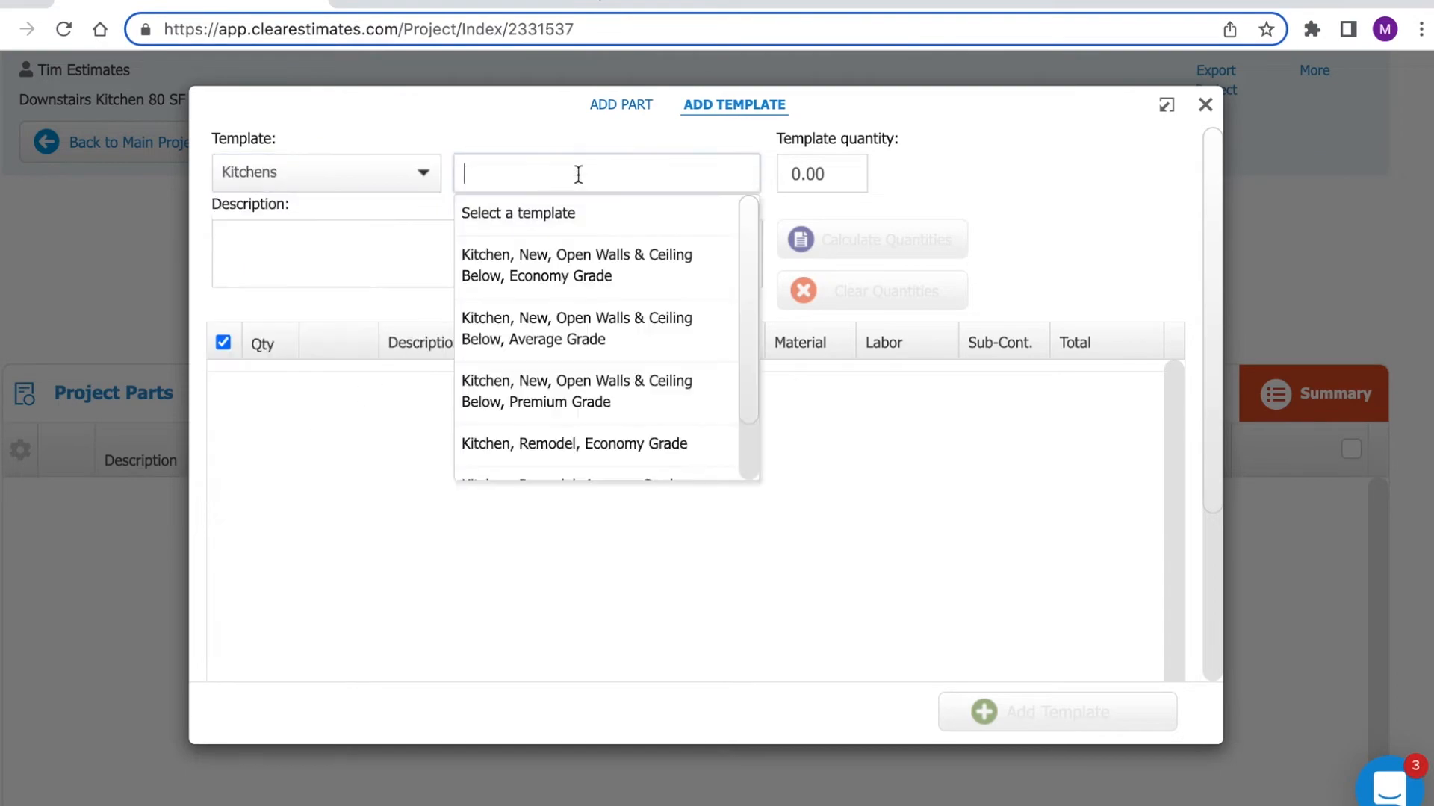
click(575, 339)
Set the template quantity to 80 sq. feet, calculate the part quantities and add the template to the existing component.
click(788, 173)
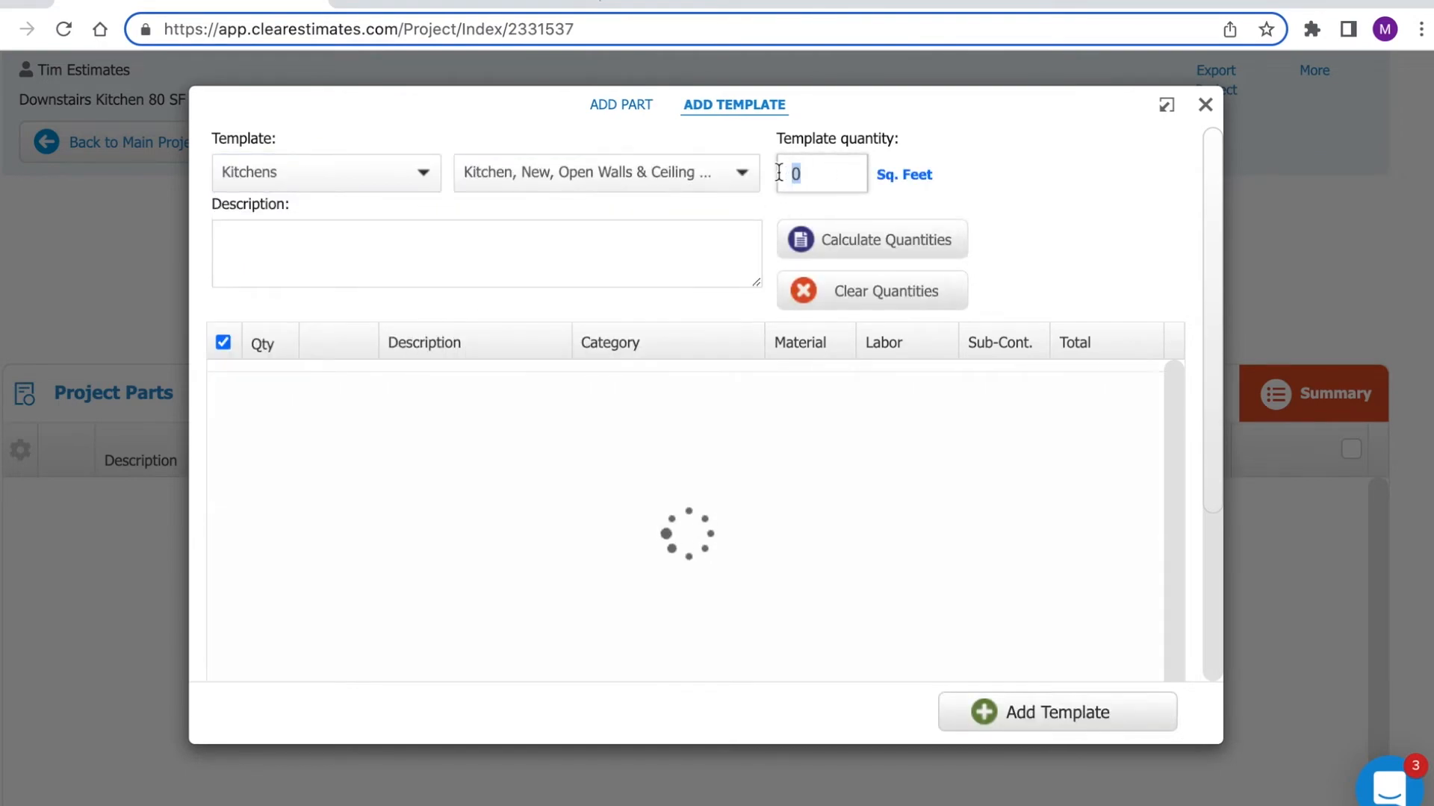
key(BackSpace)
text(80)
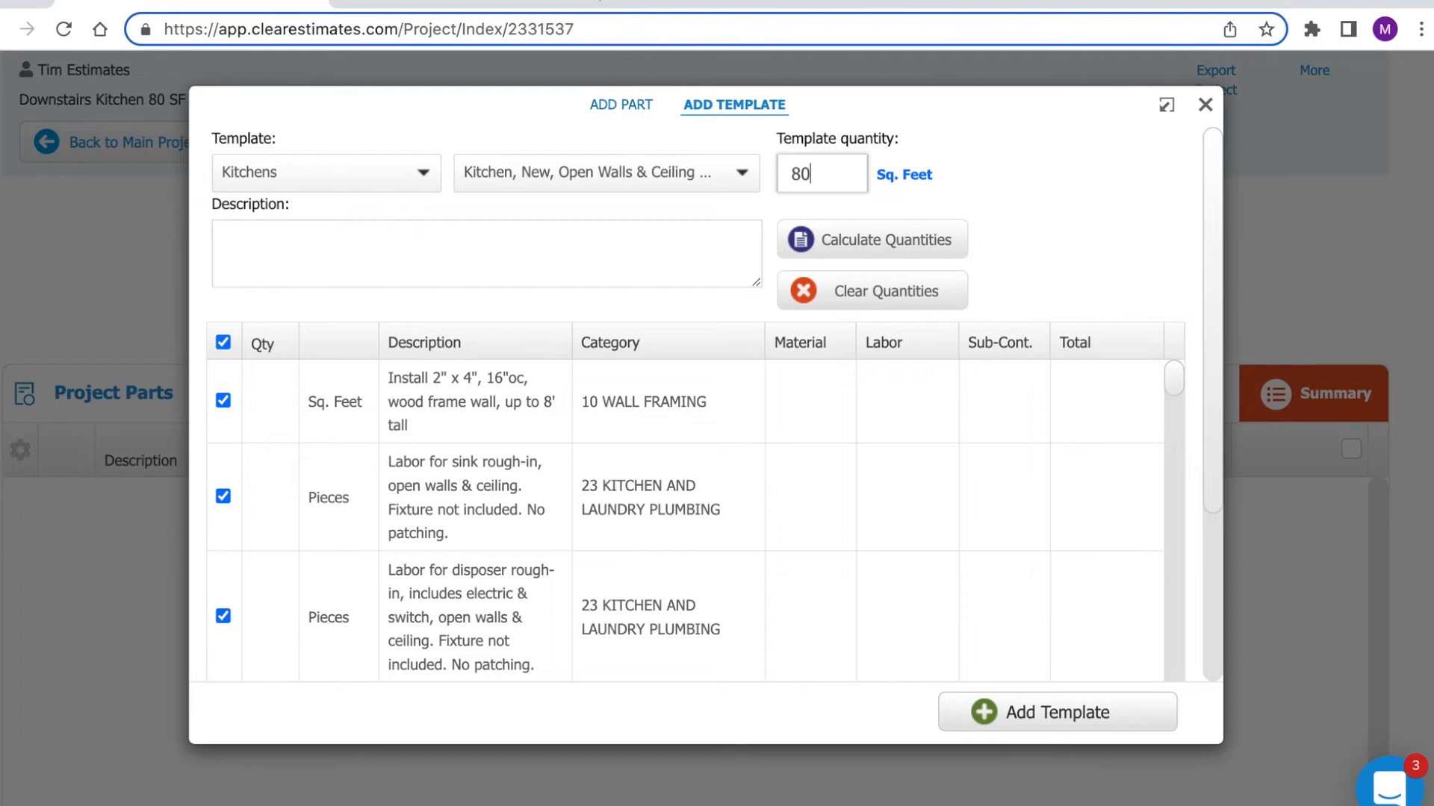
click(923, 239)
scroll(1068, 261, down, 3)
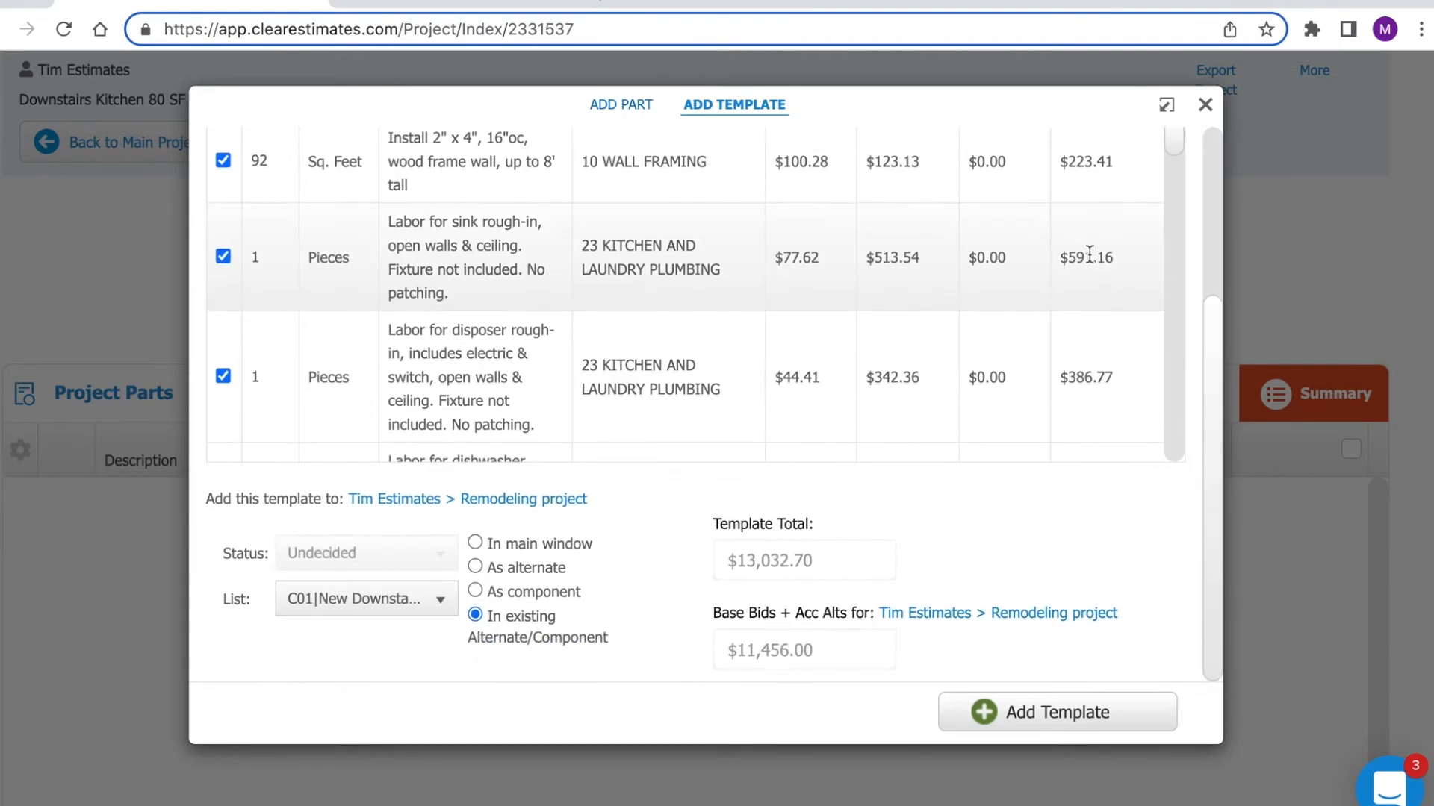
click(1048, 728)
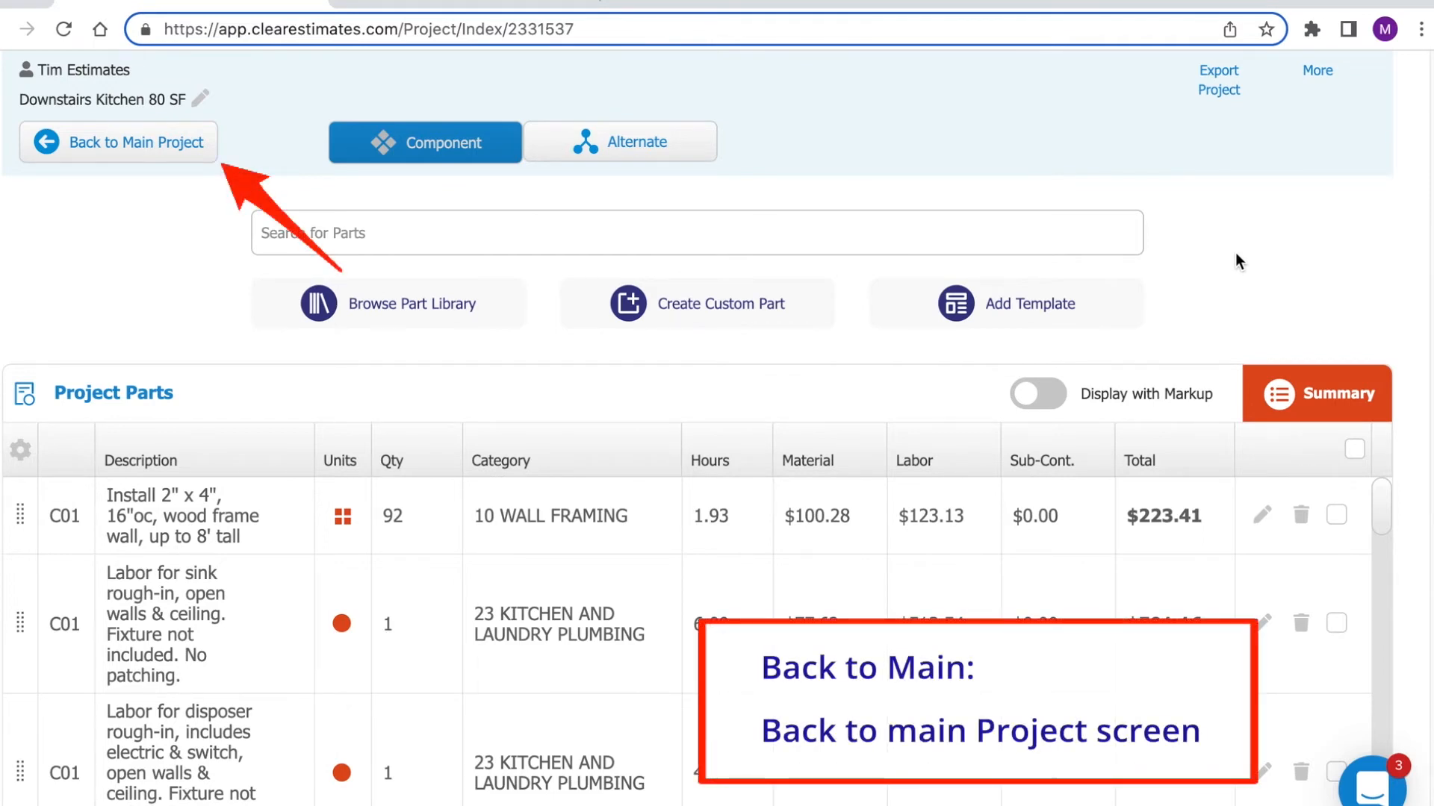
Return to the main project and examine the component codes in the parts list and the entries in the Components list.
click(154, 151)
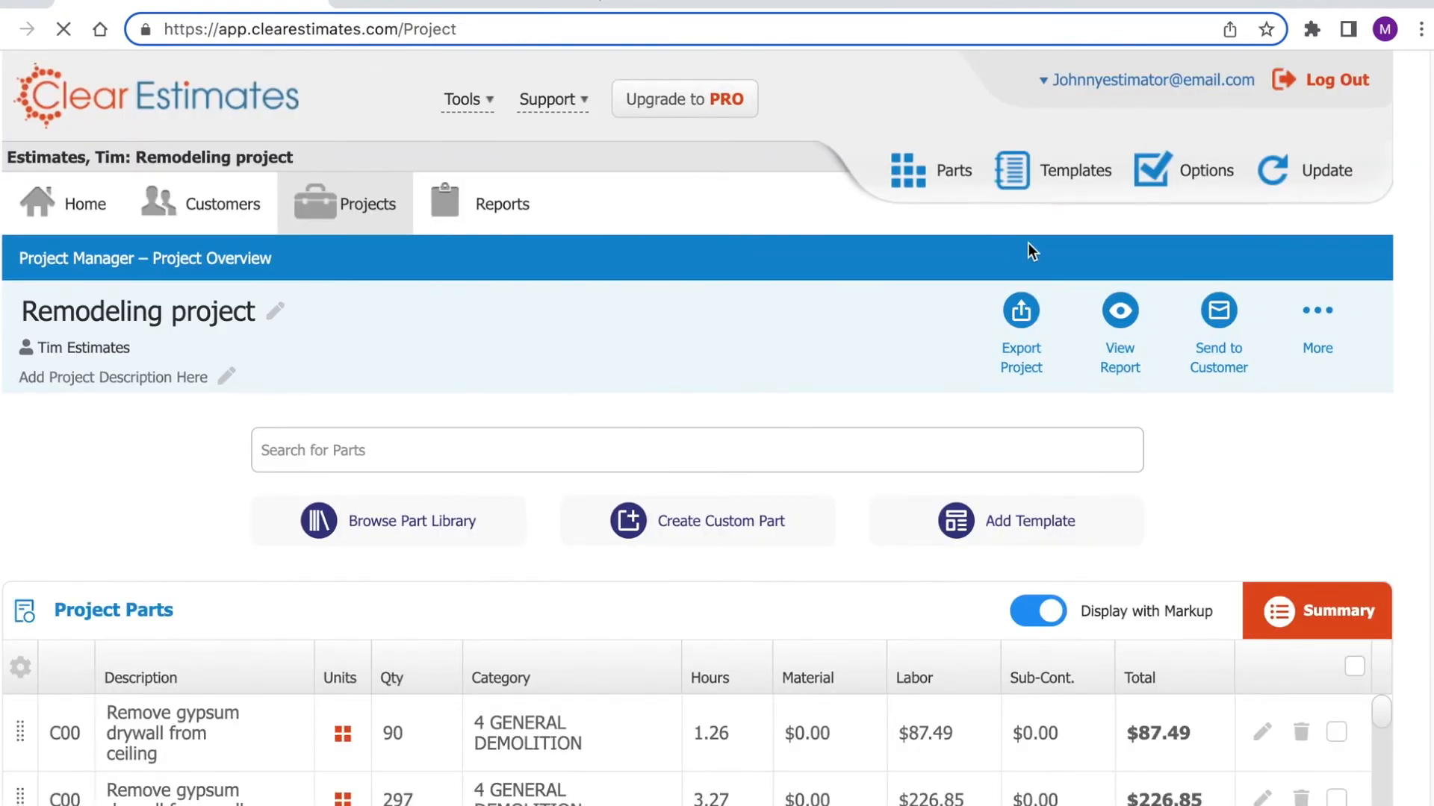
scroll(1087, 241, down, 3)
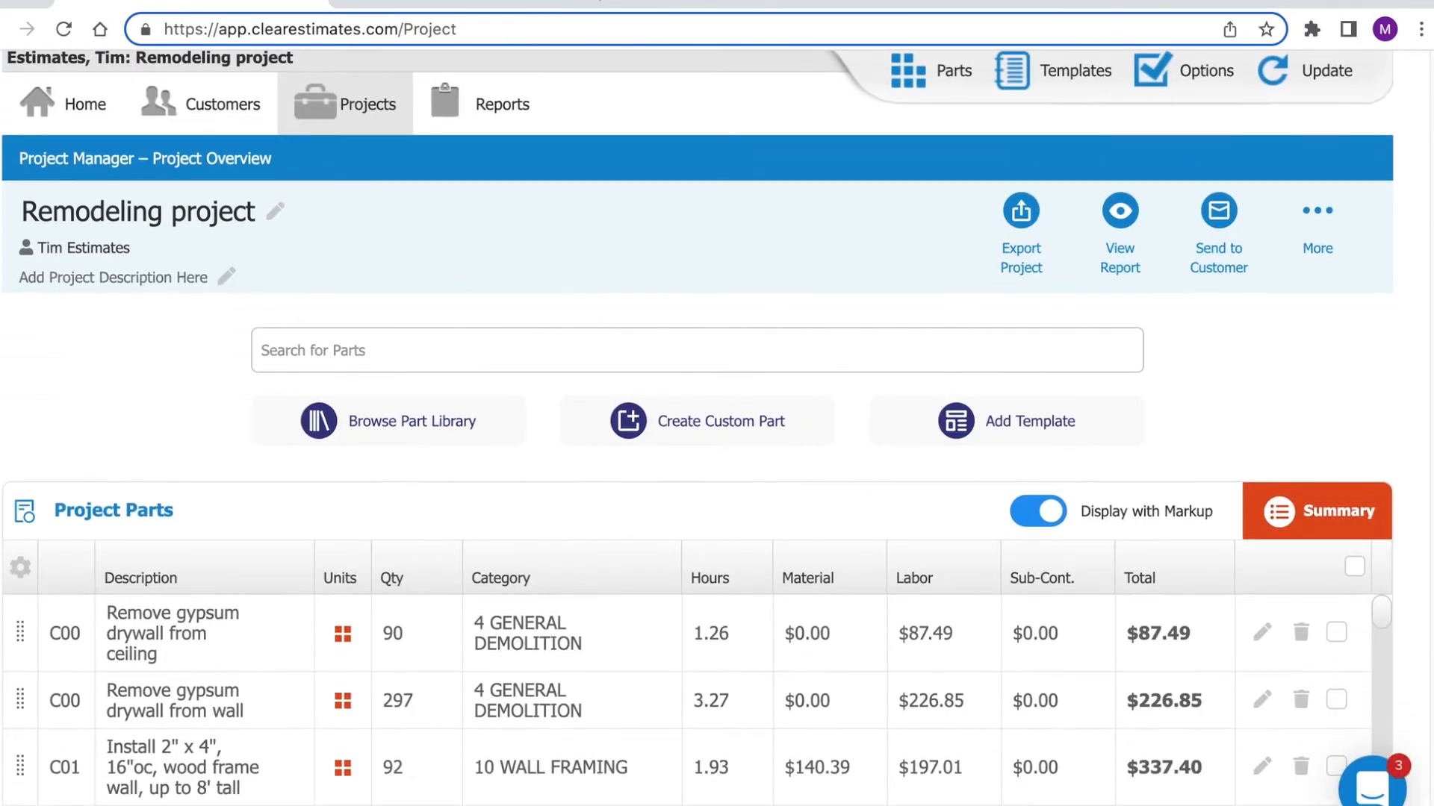
scroll(697, 427, down, 4)
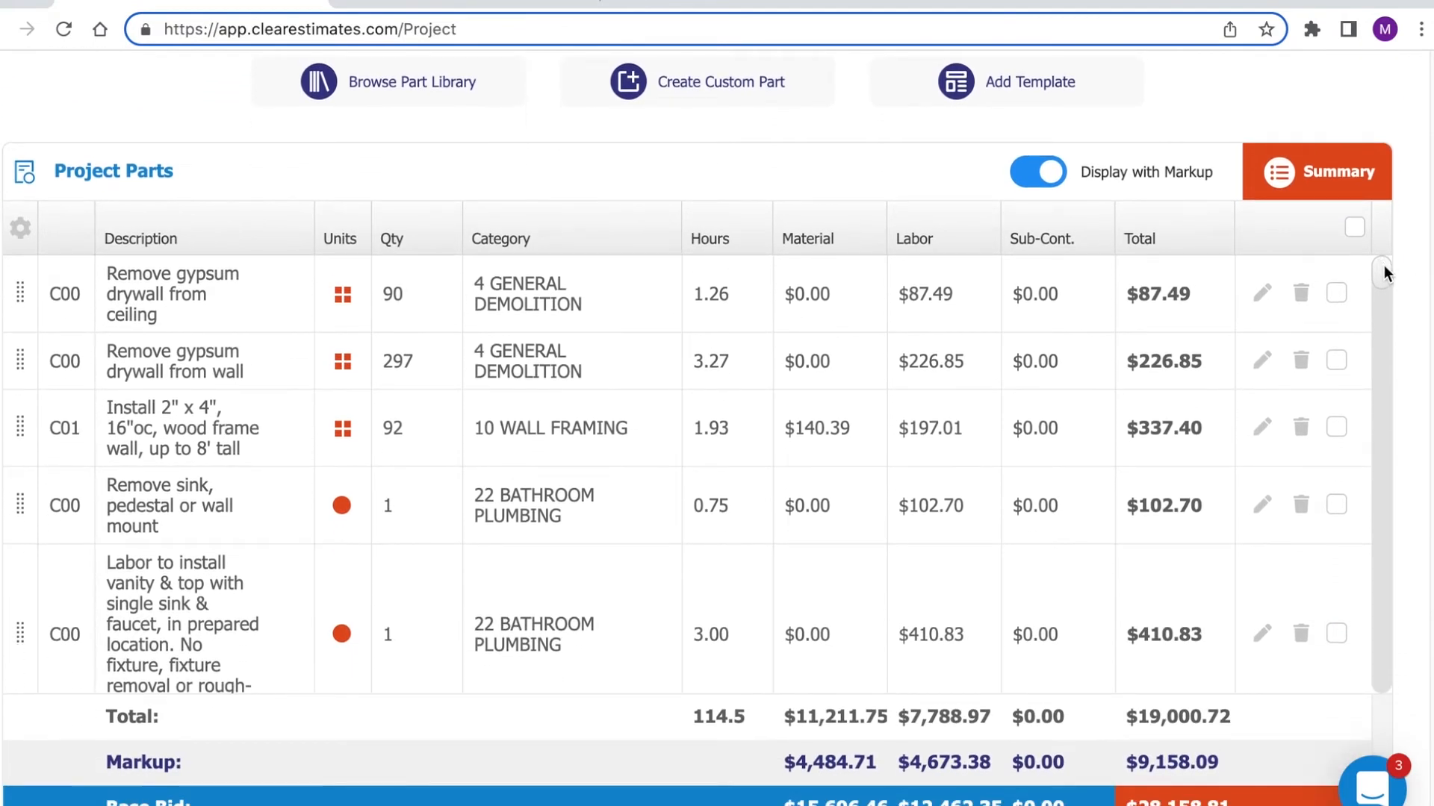
drag(1382, 266, 1379, 344)
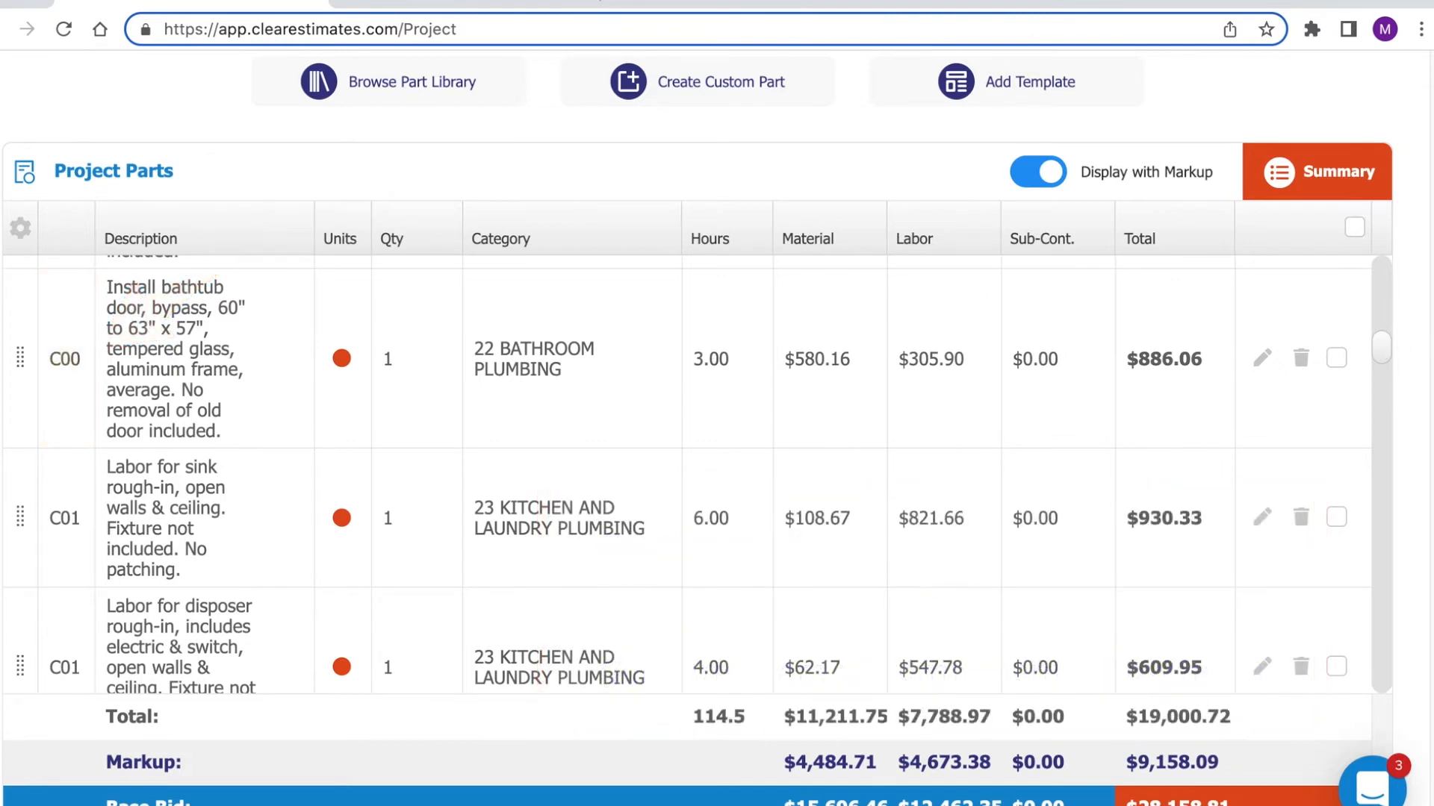
scroll(1432, 451, down, 7)
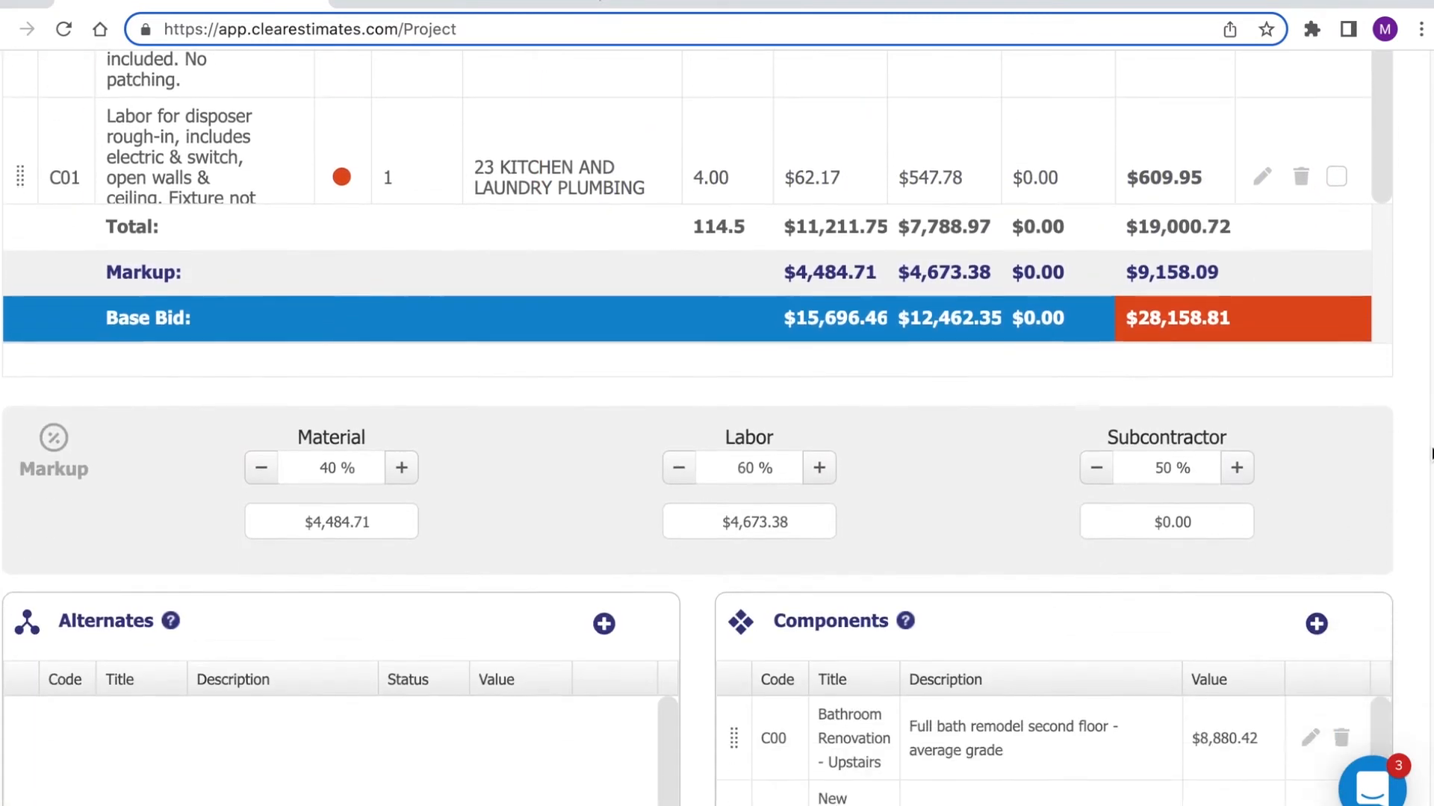
scroll(1431, 452, down, 4)
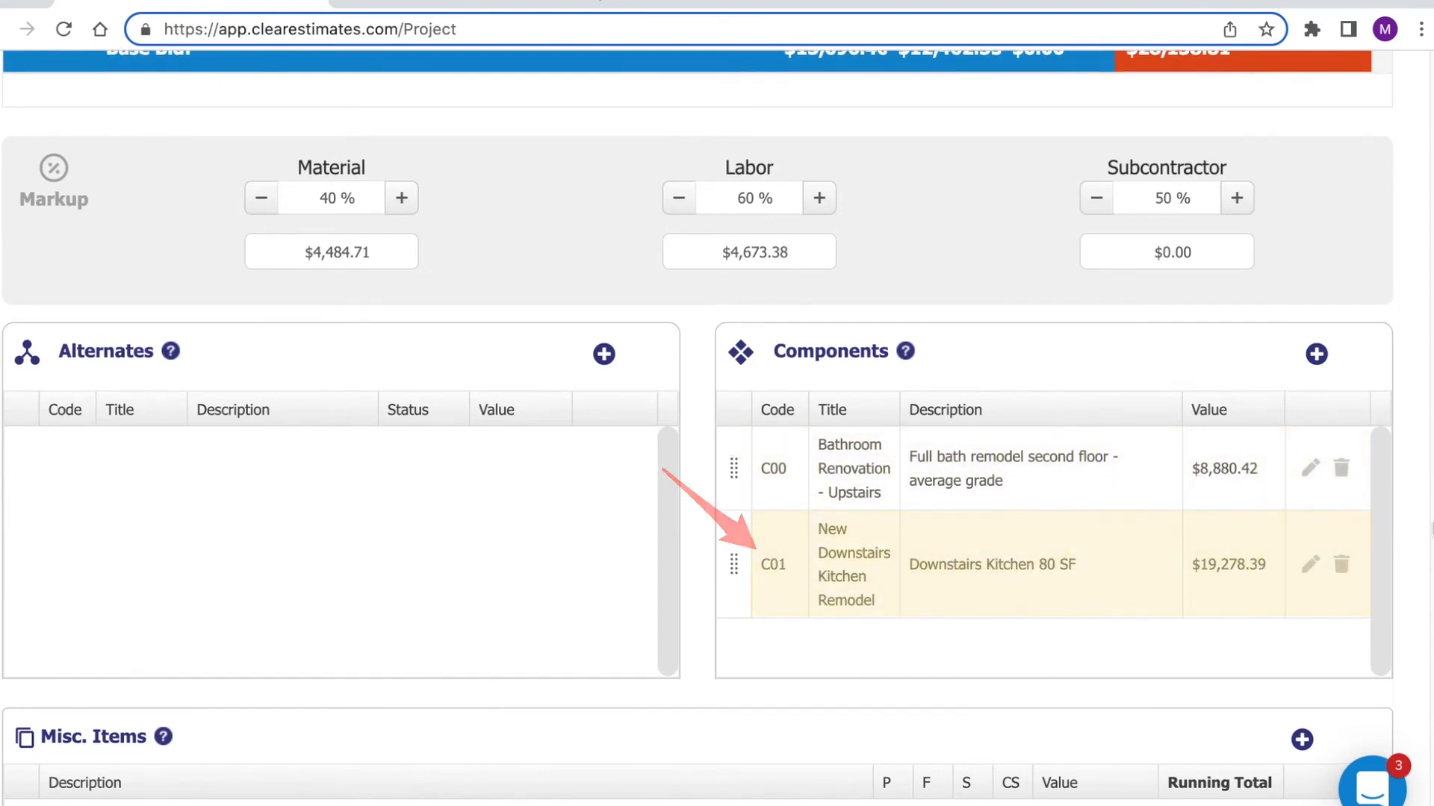
scroll(1398, 362, up, 7)
scroll(1397, 361, up, 4)
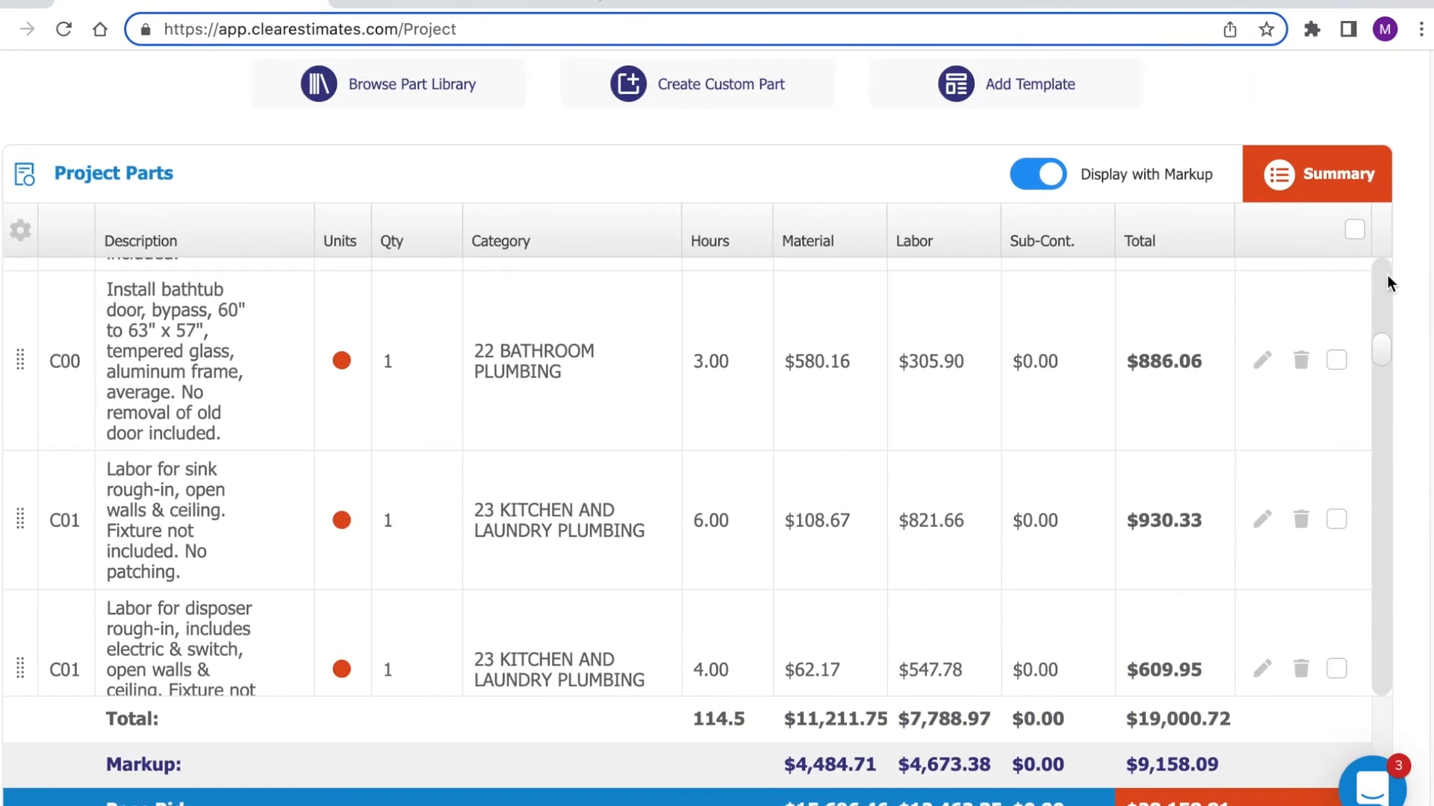
Compare the component codes in the project parts list and show the output options for viewing the project's report.
mouse_move(1380, 351)
mouse_down()
mouse_move(1378, 374)
mouse_move(1380, 347)
mouse_up()
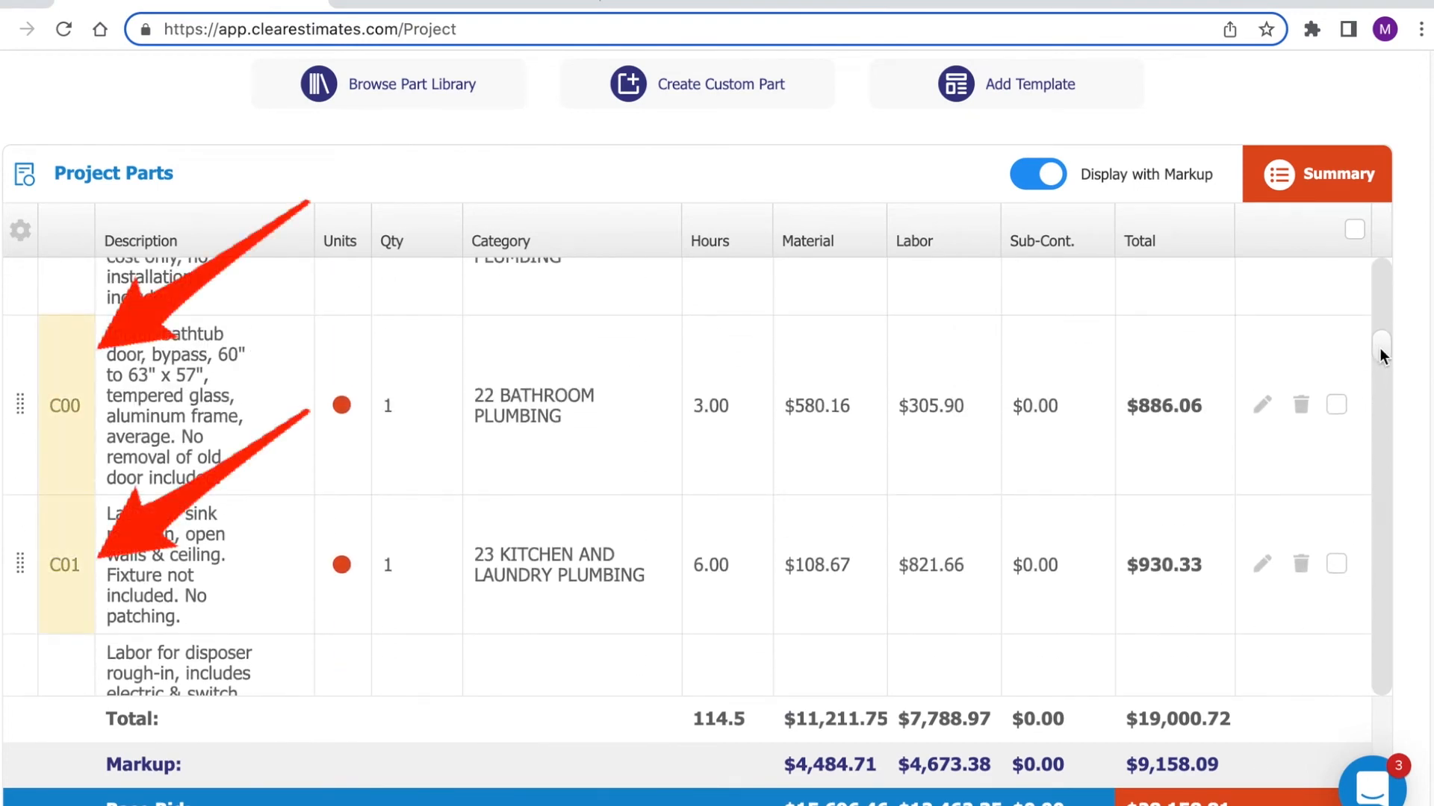
scroll(1428, 450, down, 6)
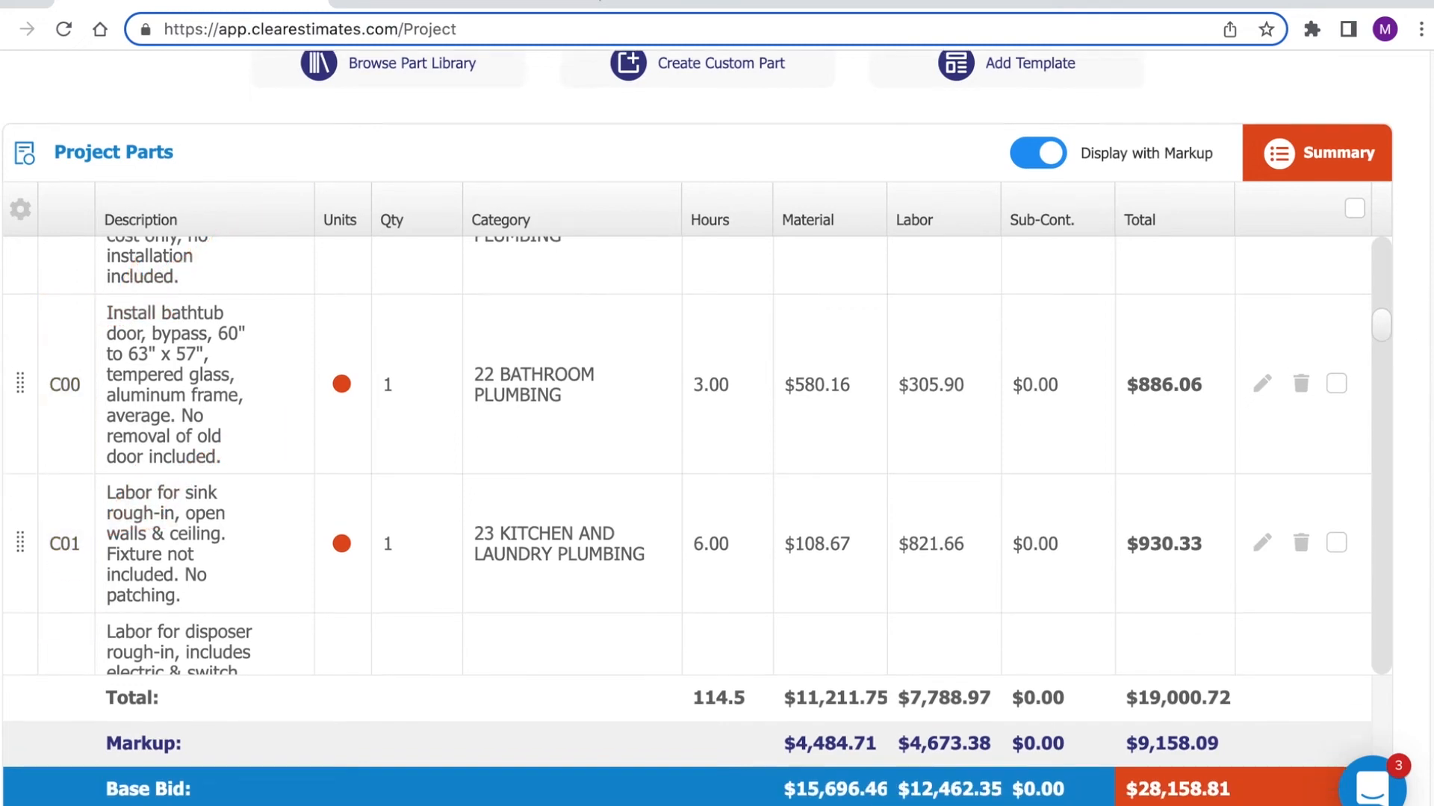
scroll(1428, 450, down, 5)
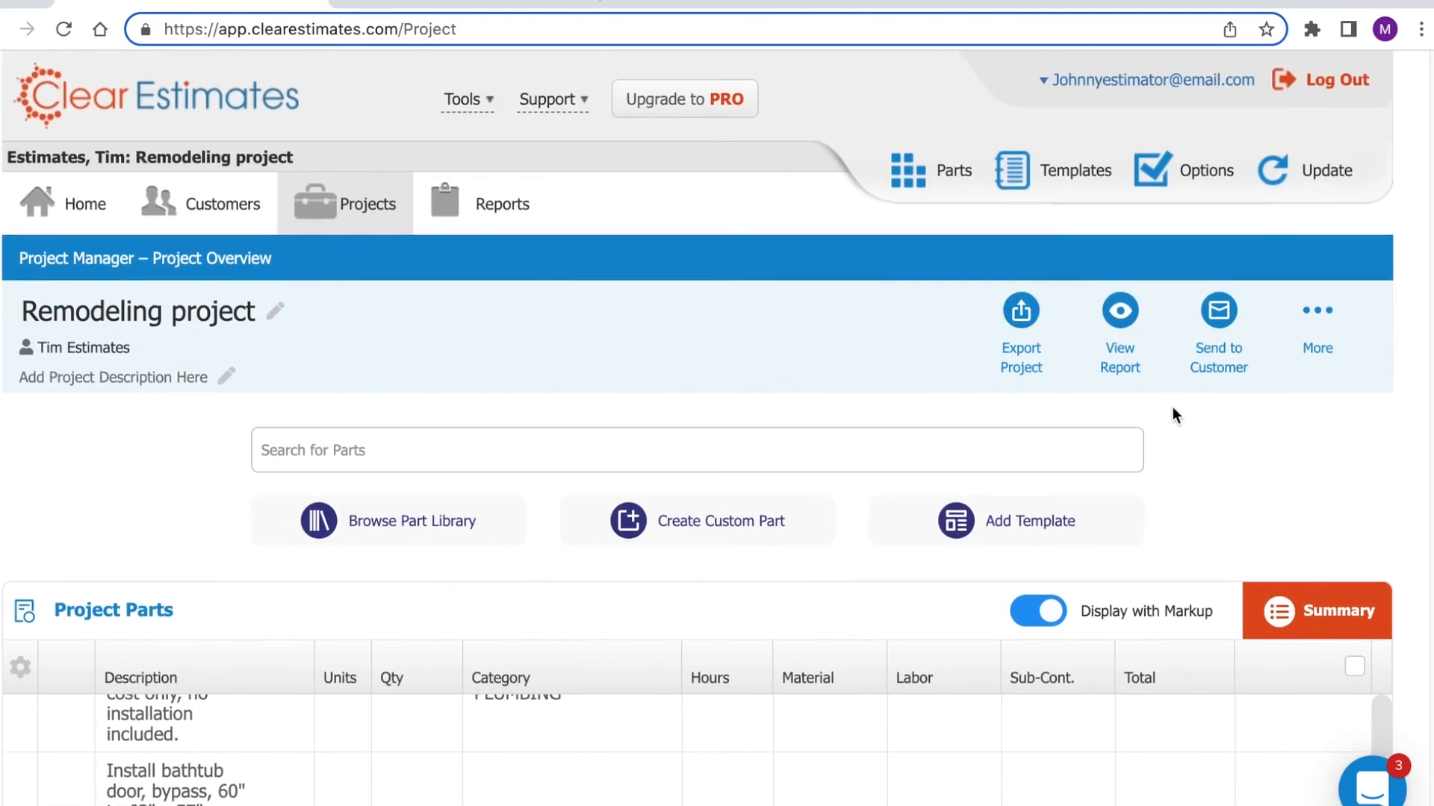
click(1120, 314)
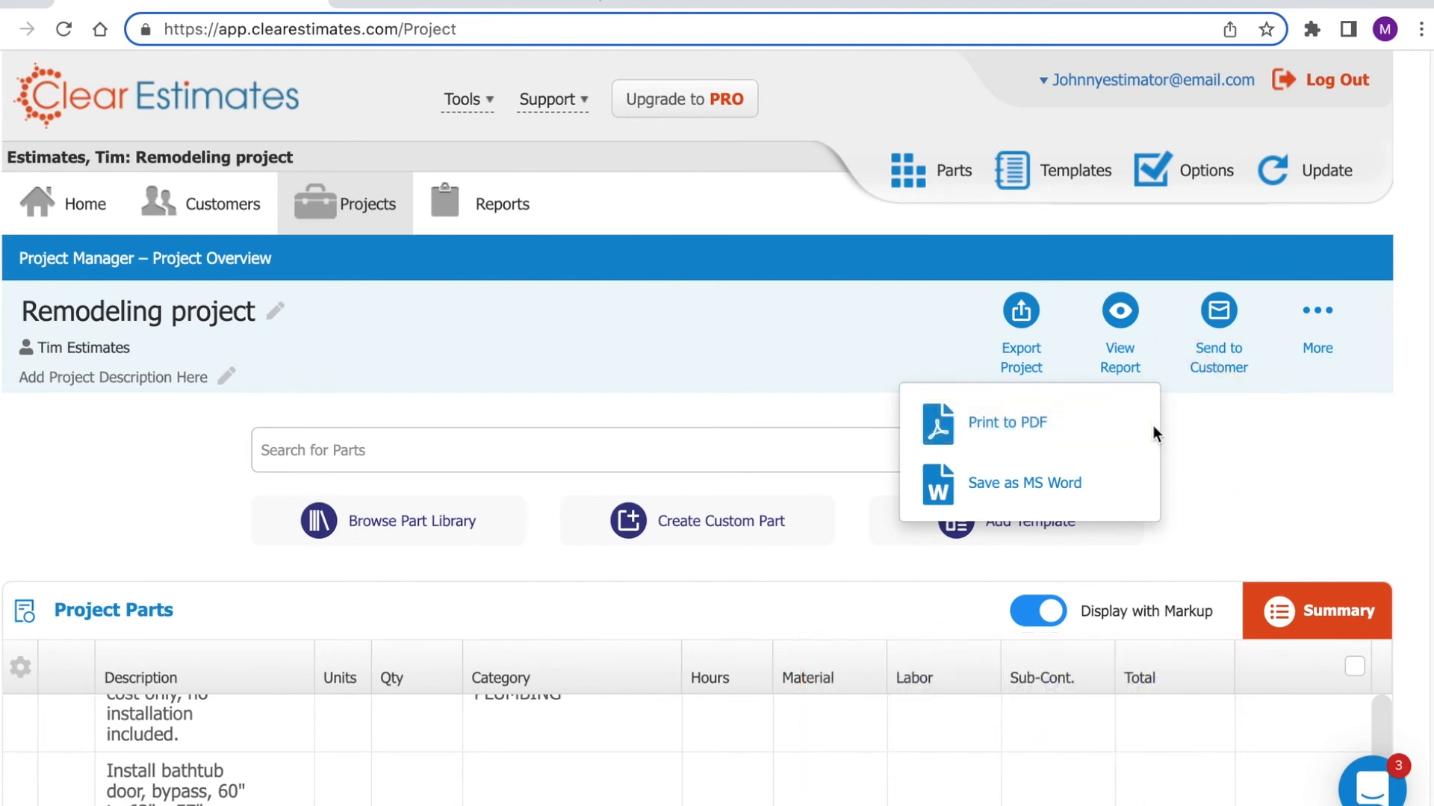
click(1265, 422)
Open the "Bathroom Renovation - Upstairs" component for editing from the Components list and look over its parts.
scroll(1264, 421, down, 10)
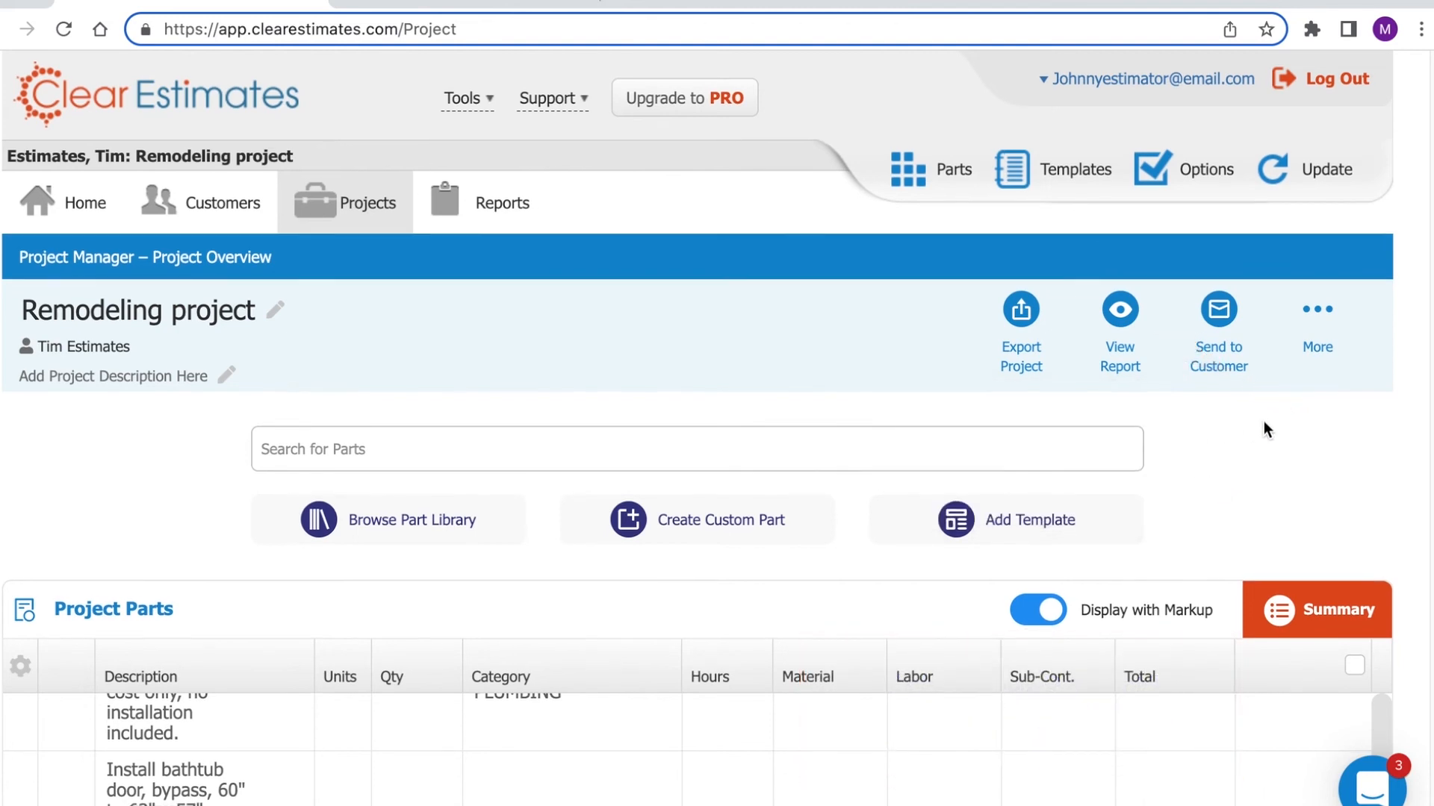
scroll(1264, 421, down, 5)
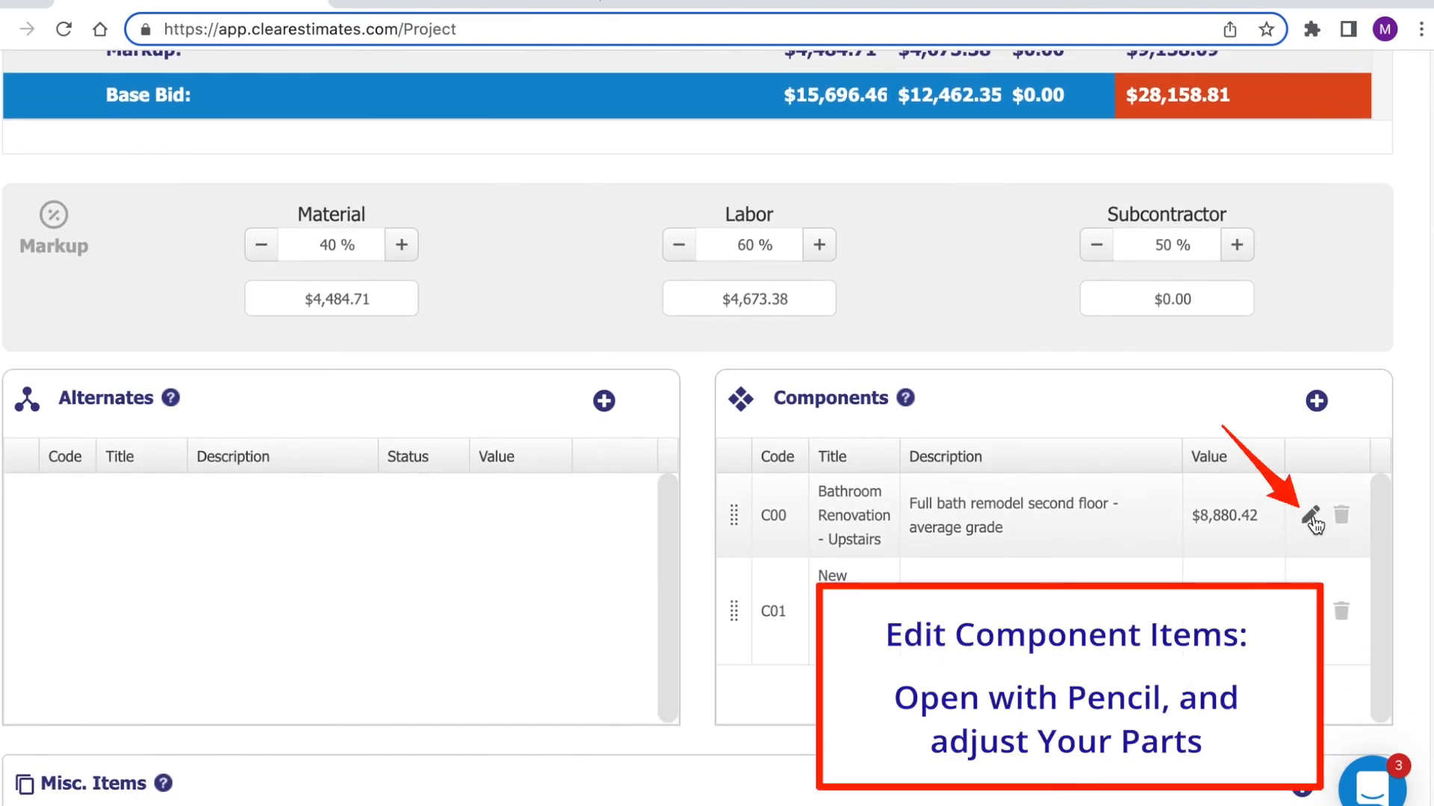
click(1311, 522)
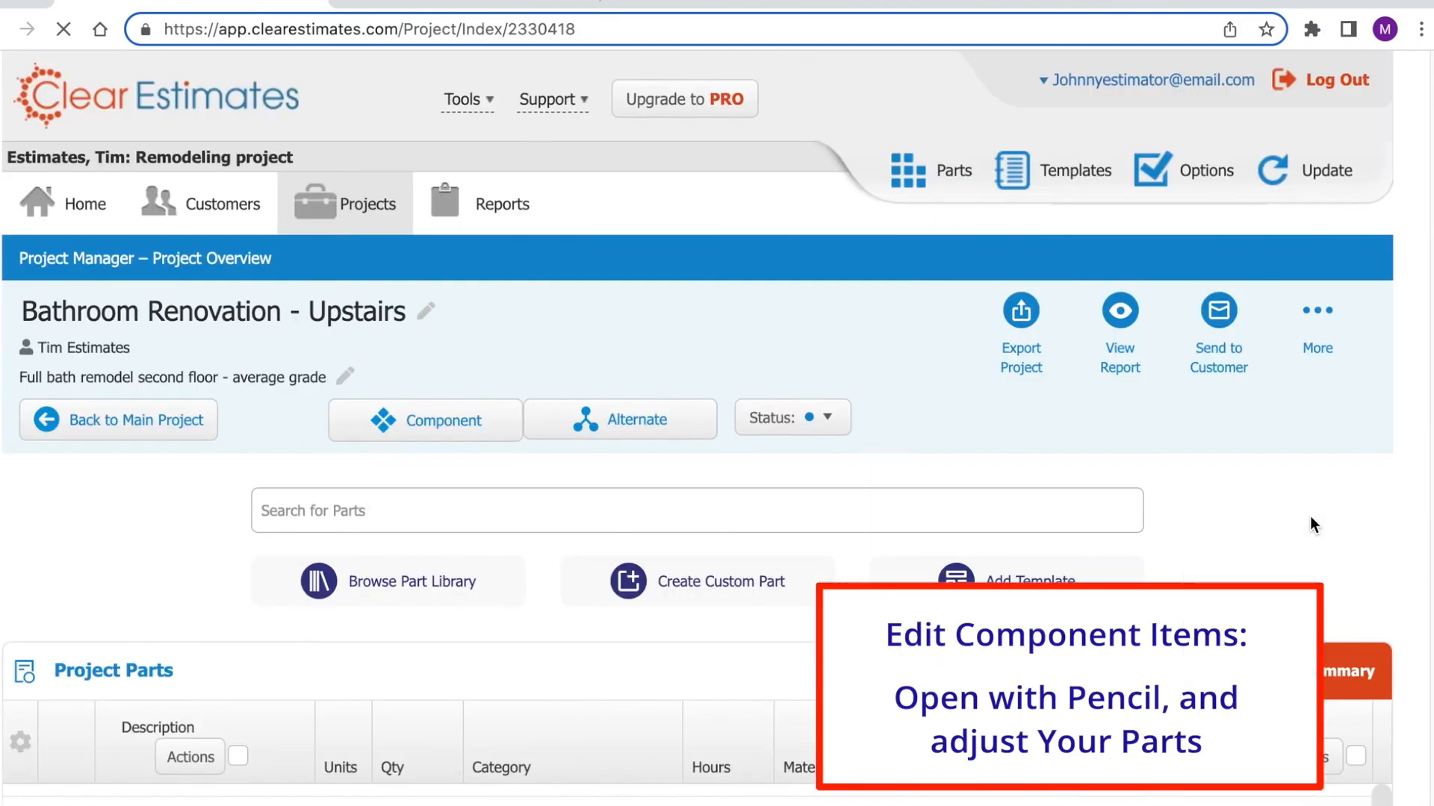
scroll(1277, 492, down, 3)
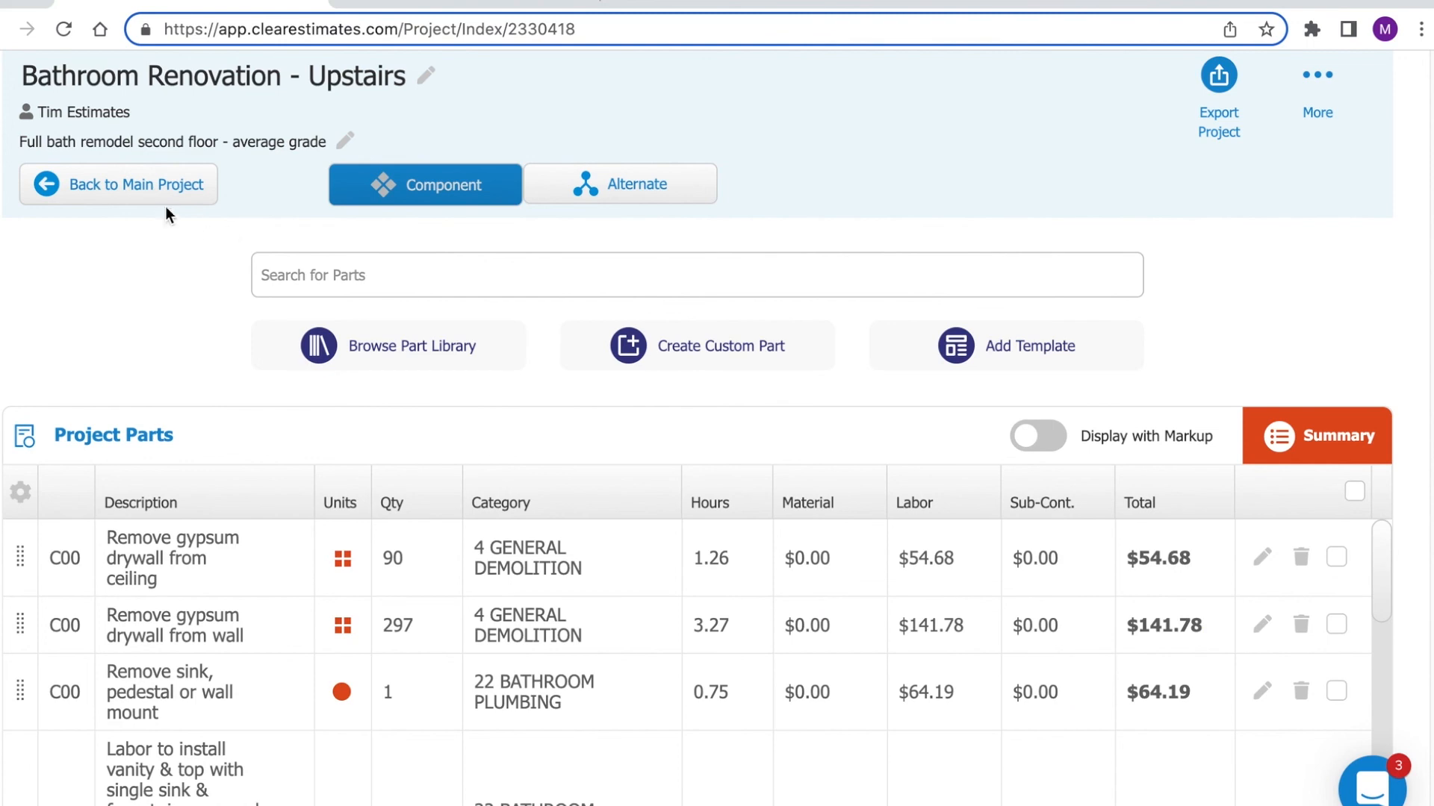
Go back to the main remodeling project and view its Components list.
click(127, 191)
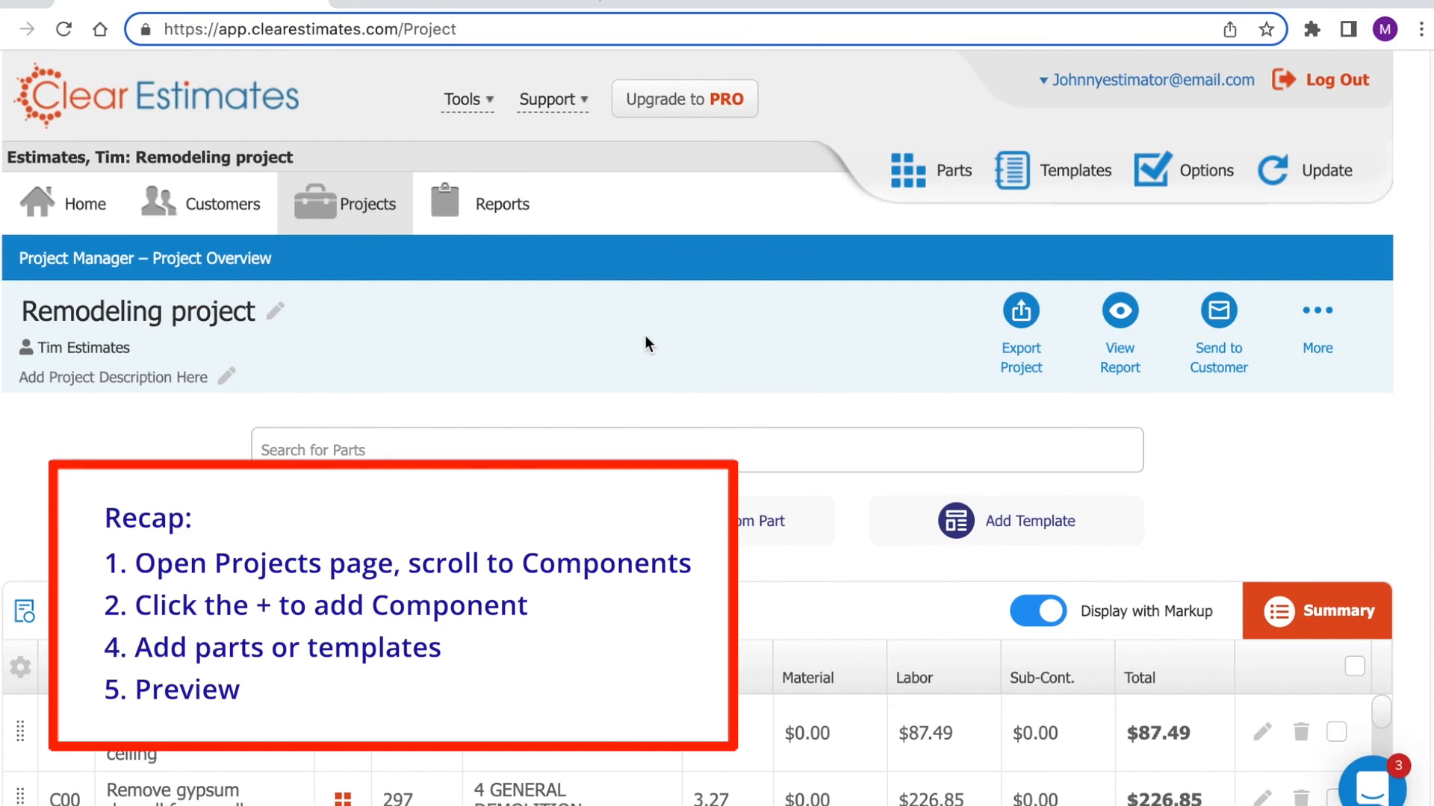
scroll(647, 344, down, 15)
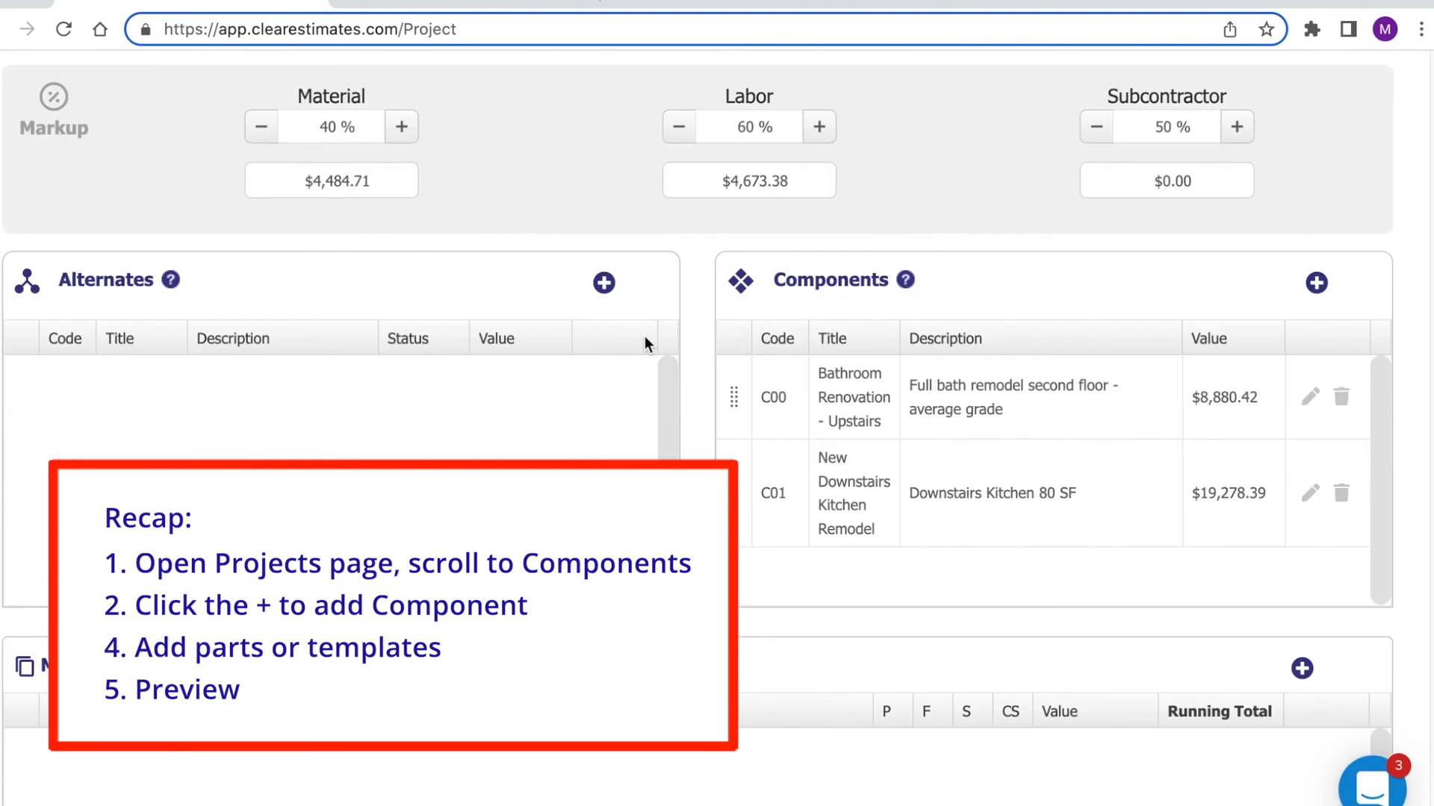